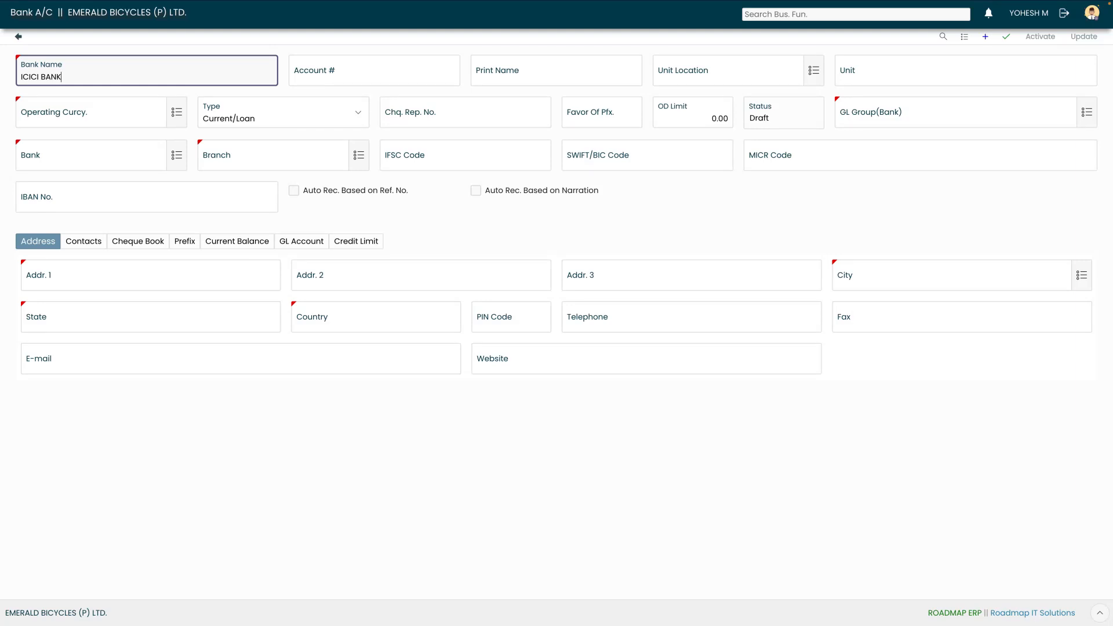
Name the account ICICI BANK OD A/C and enter its bank account number
text(OD A/C)
key(BackSpace)
key(BackSpace)
text(/C)
key(Tab)
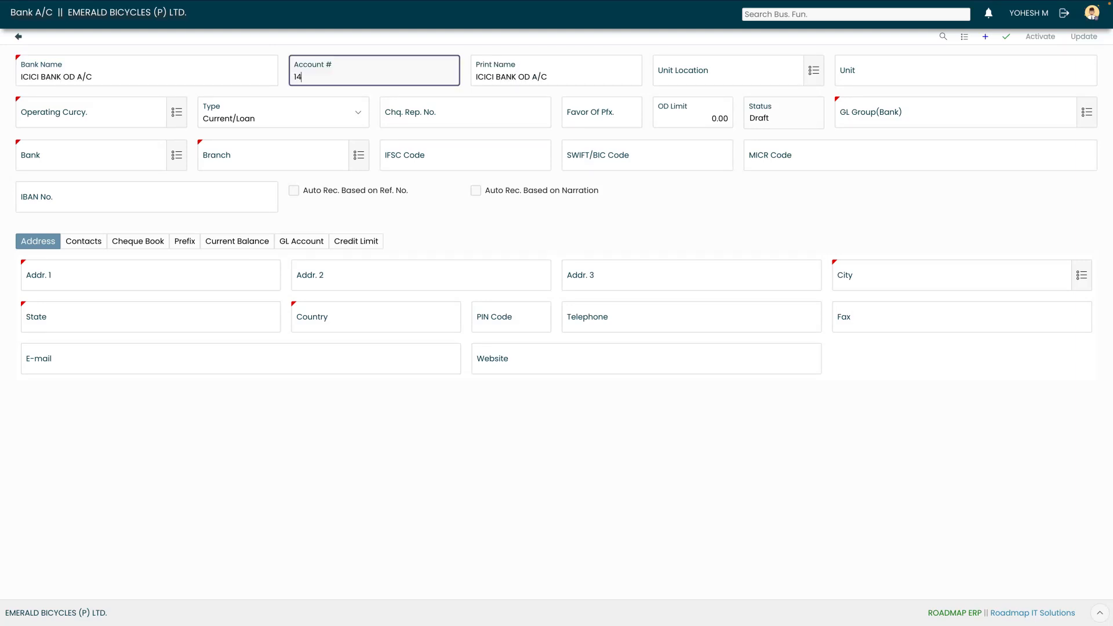
key(Tab)
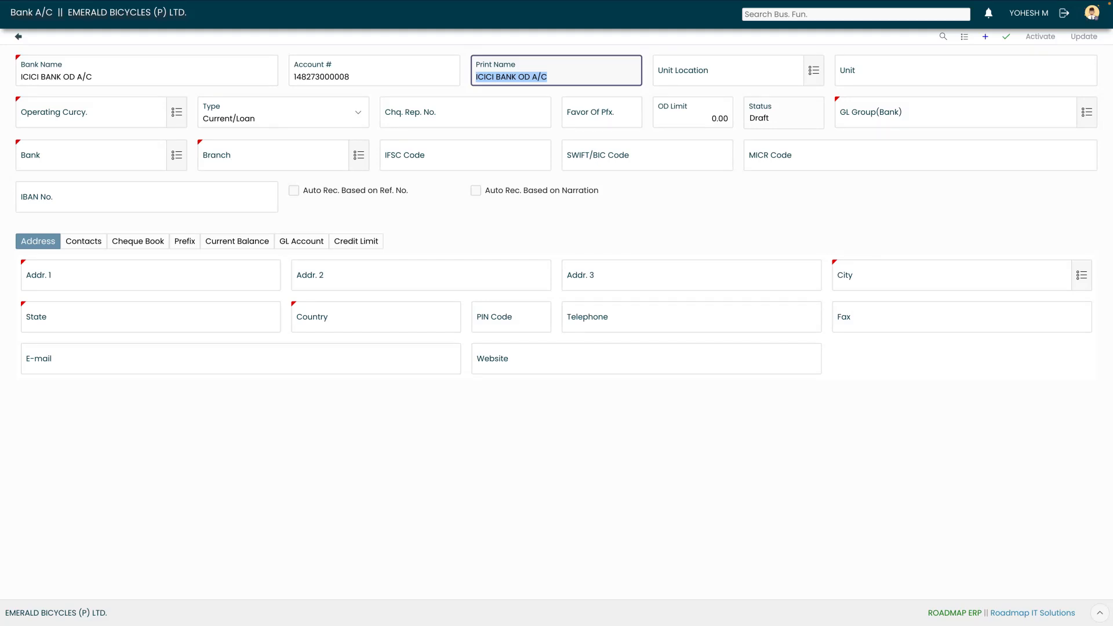
Set unit location to AMBATTUR LOCATION and operating currency to INR (Indian Rupee)
key(Tab)
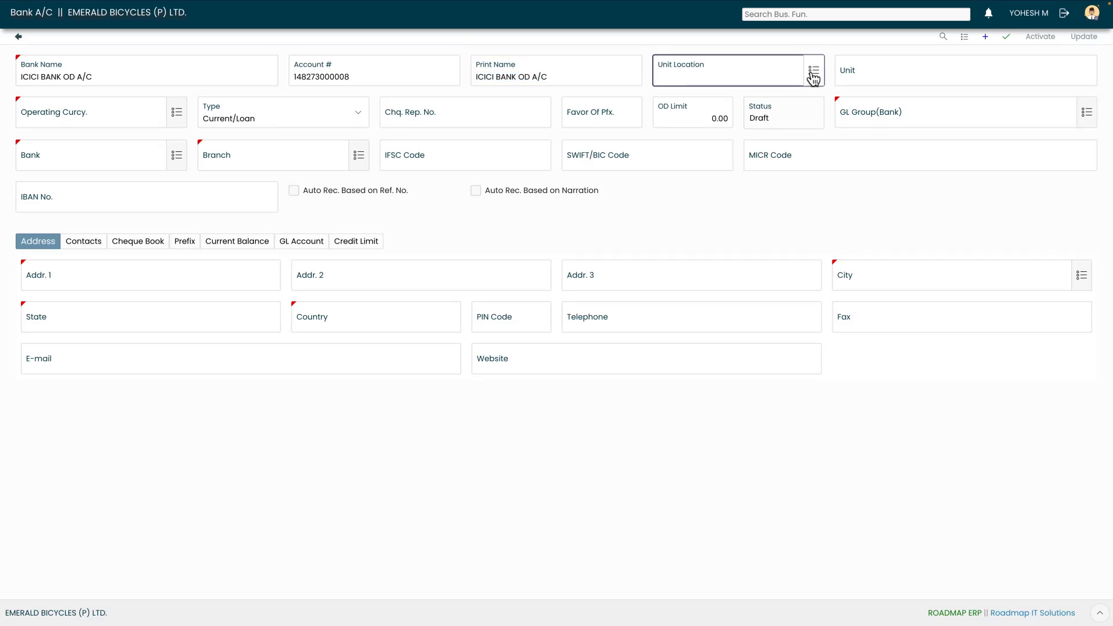
click(814, 74)
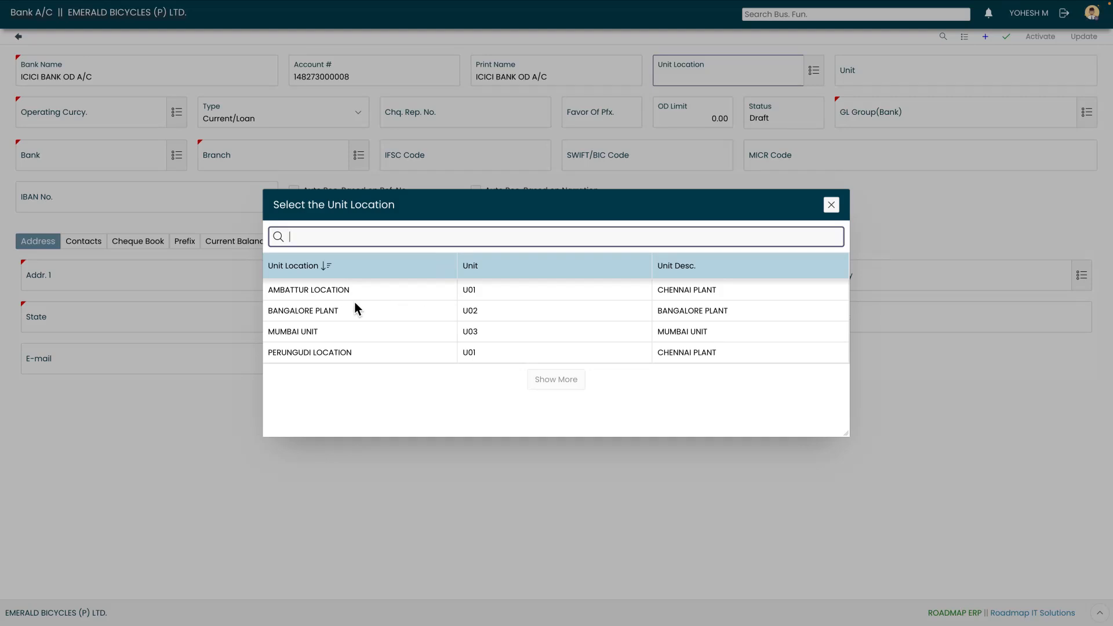
click(324, 296)
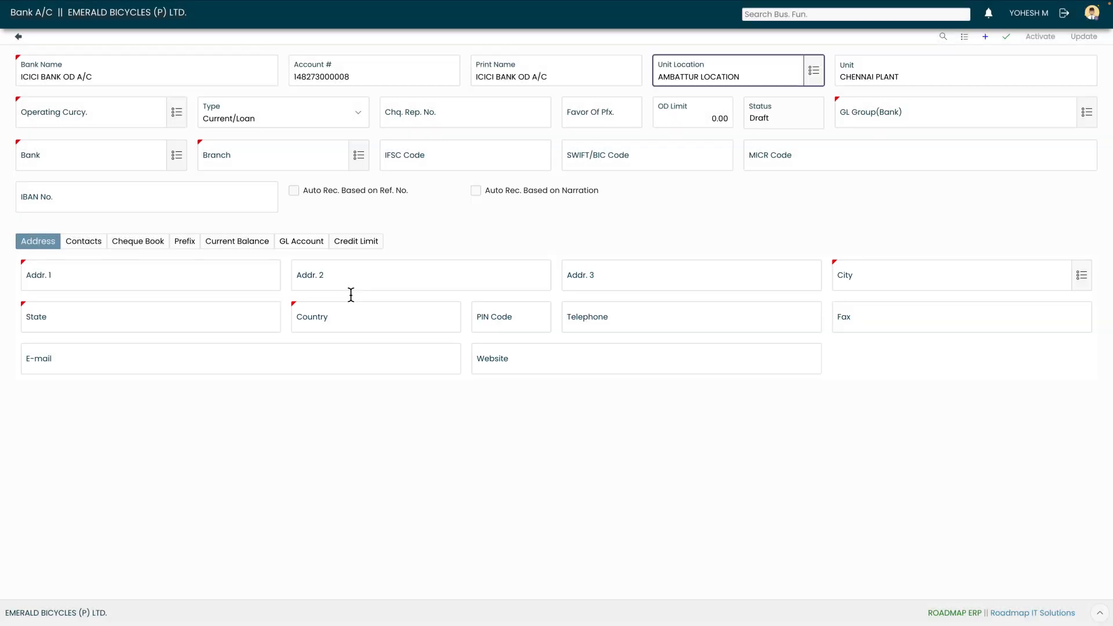
key(Tab)
key(Tab)
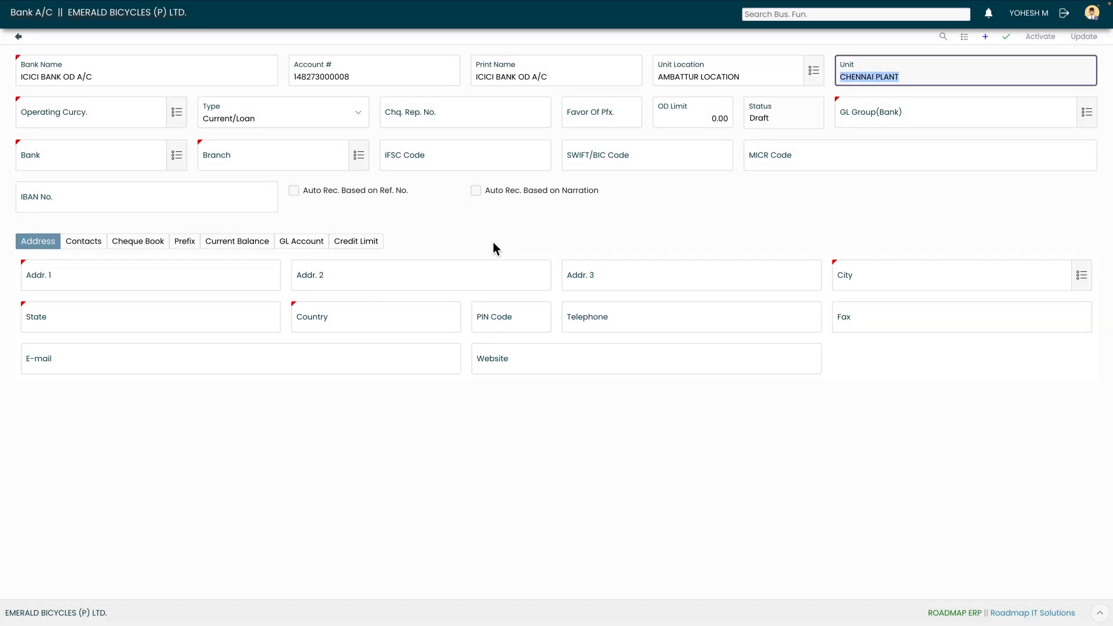
click(179, 113)
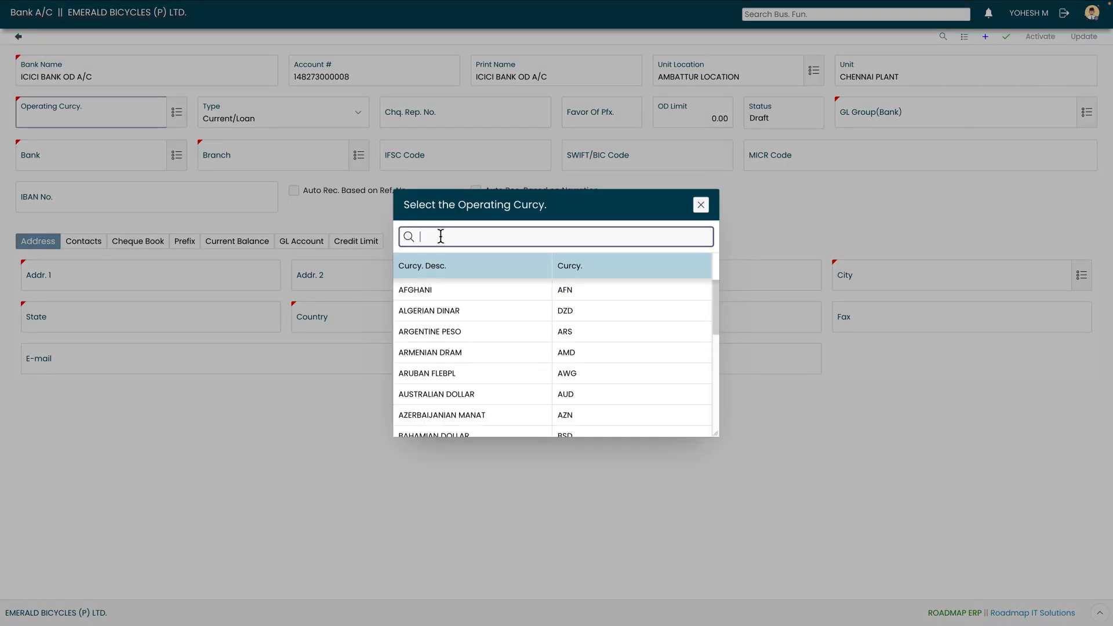
text(inr)
click(452, 288)
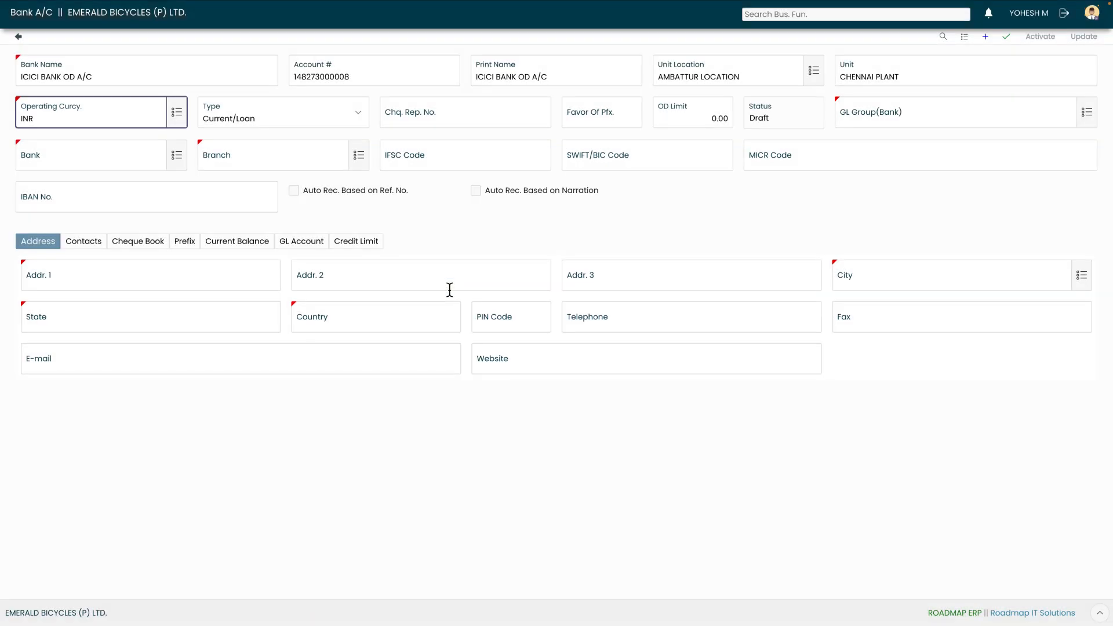
key(Tab)
click(302, 126)
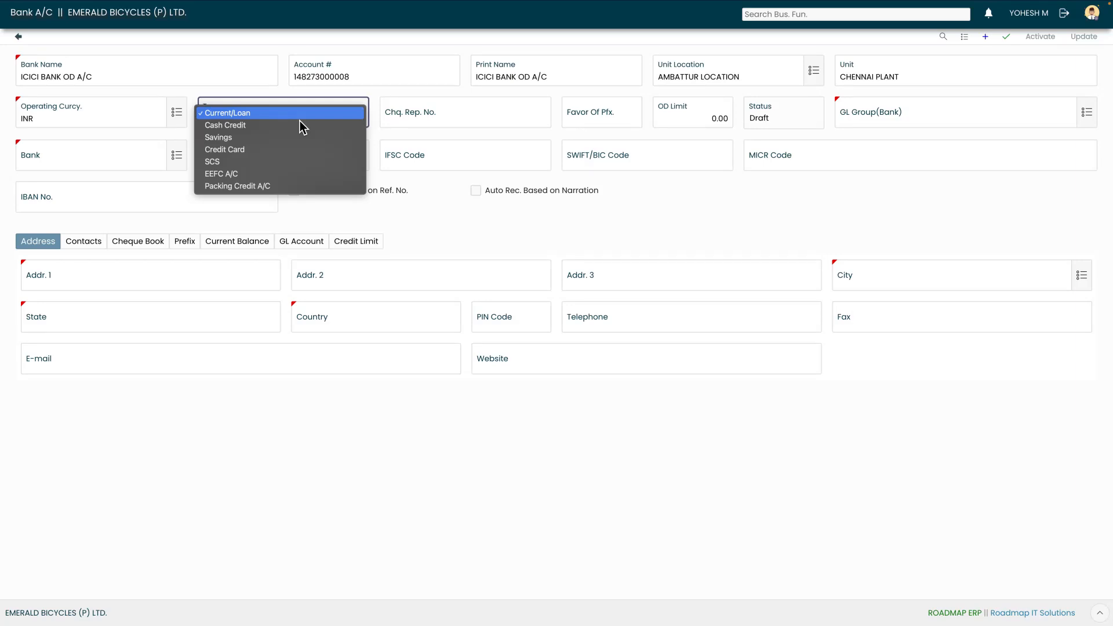
key(Down)
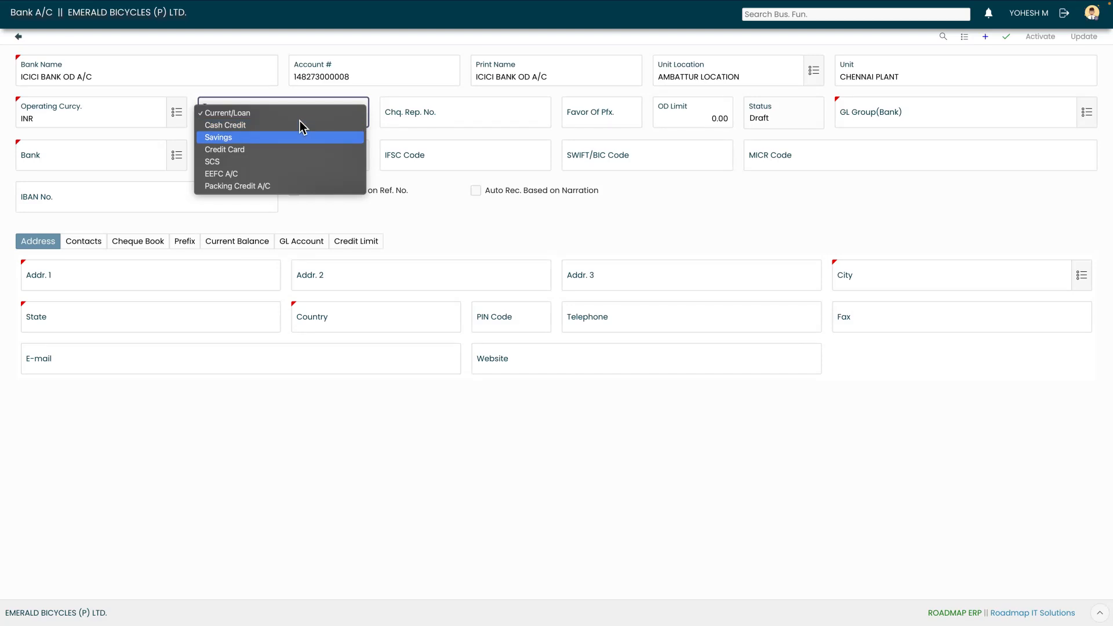
key(Down)
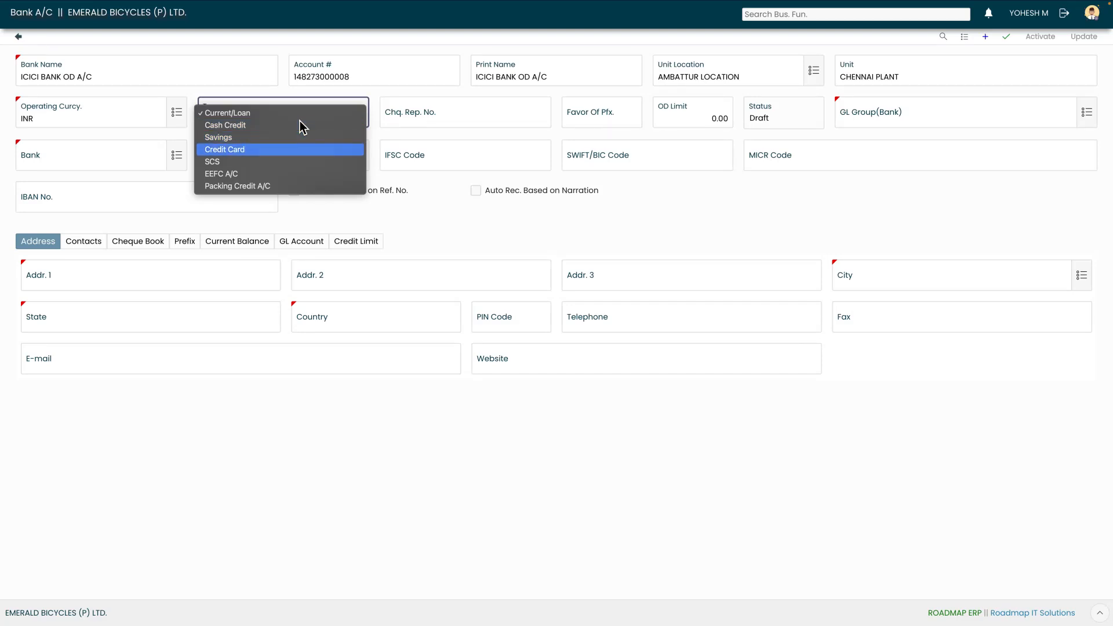
key(Down)
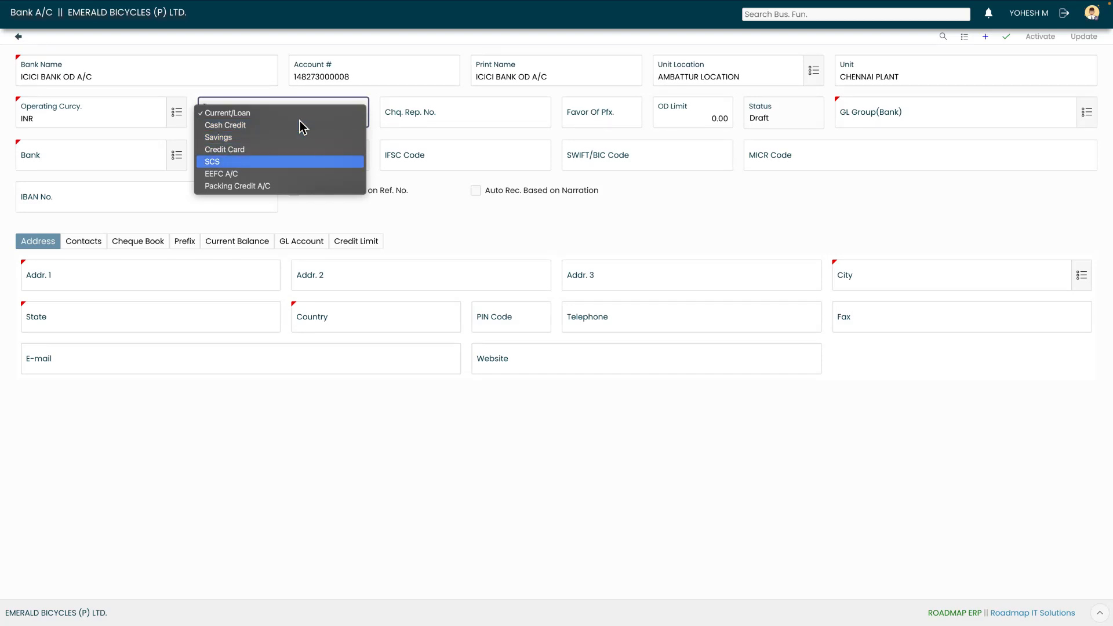
key(Down)
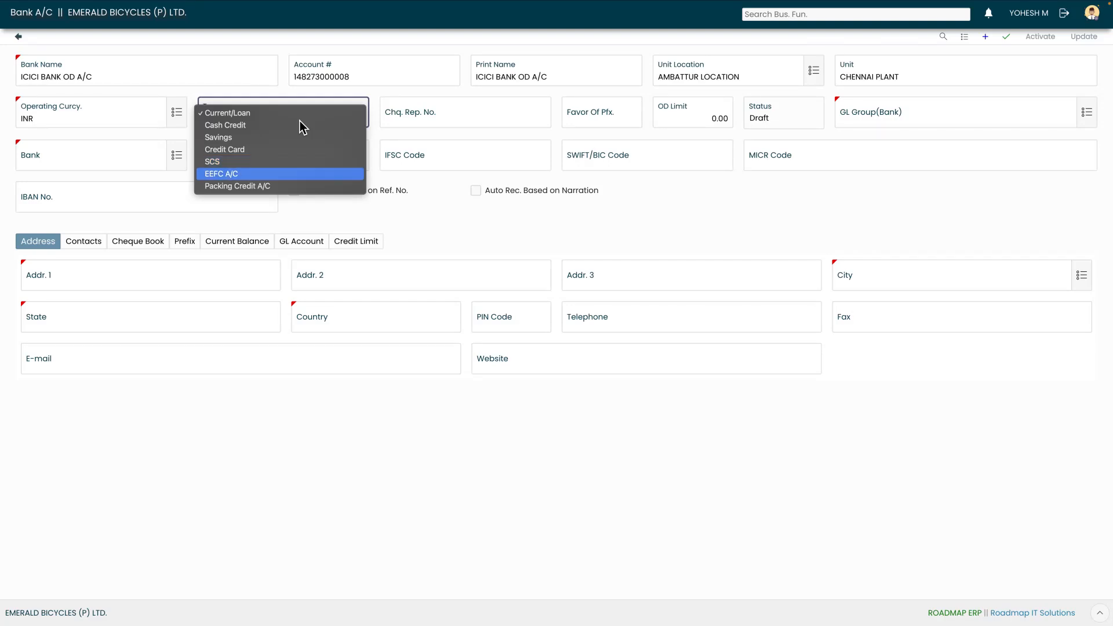
key(Down)
key(Up)
key(Up)
key(Up)
key(Up)
key(Up)
key(Up)
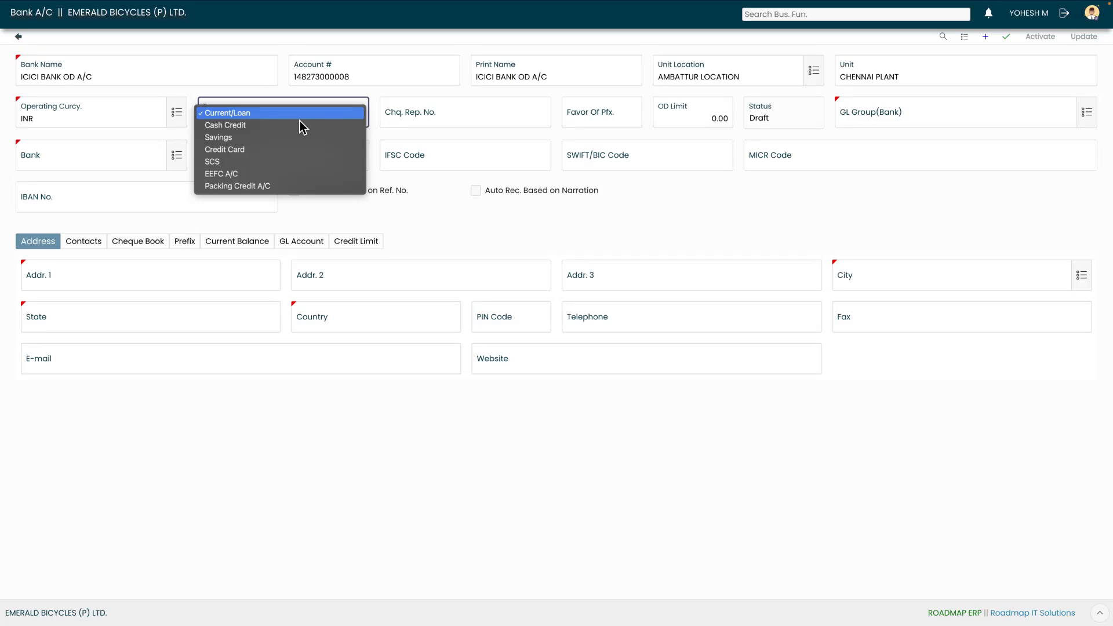
key(Down)
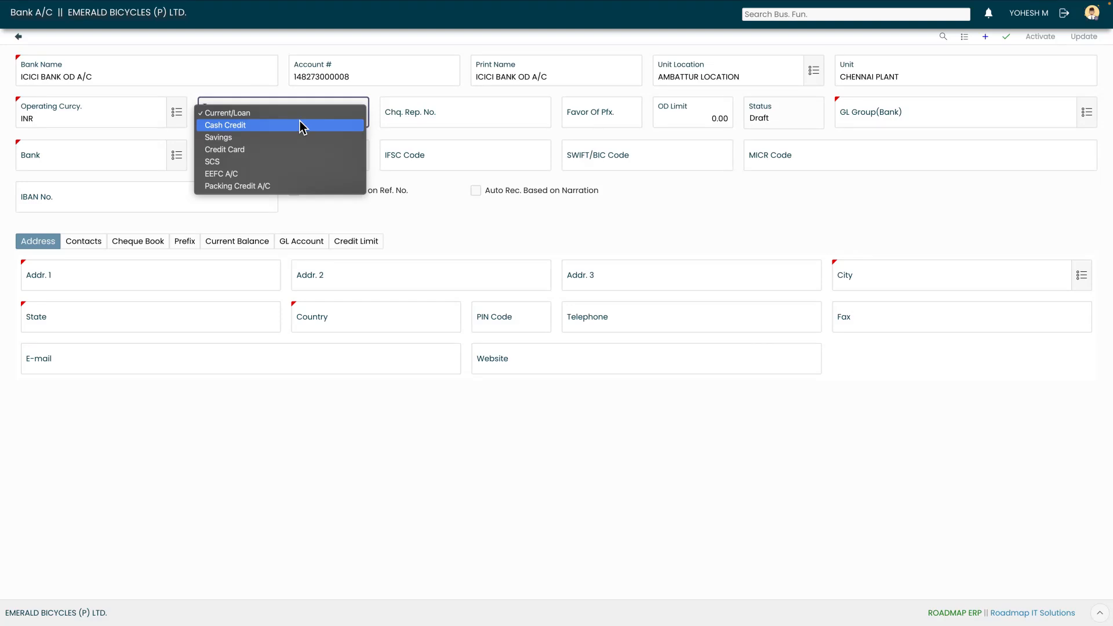
key(Down)
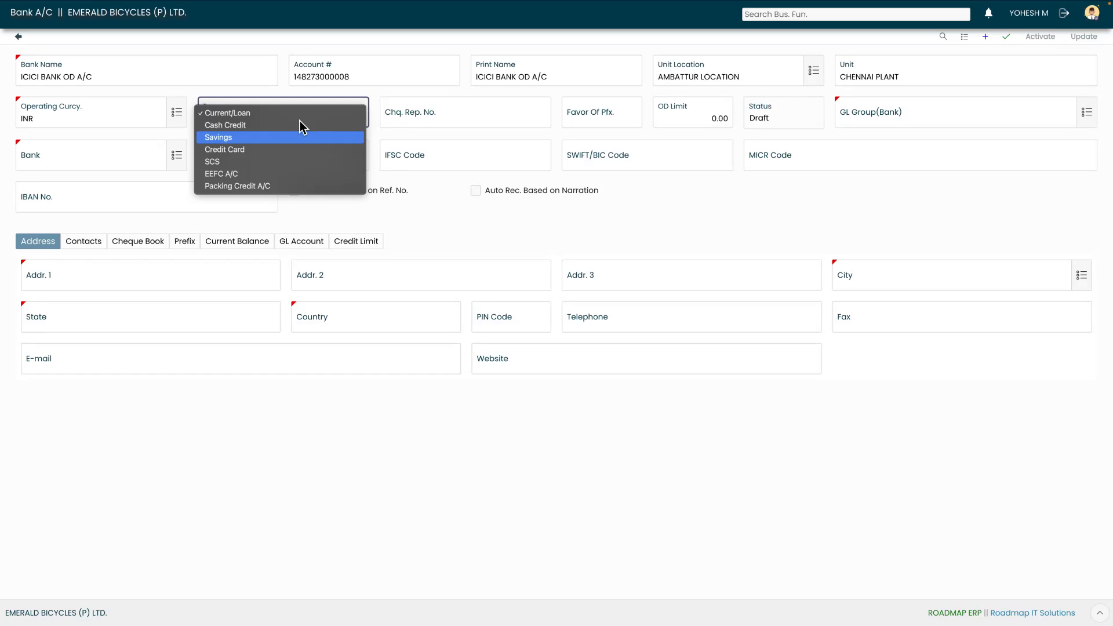
key(Down)
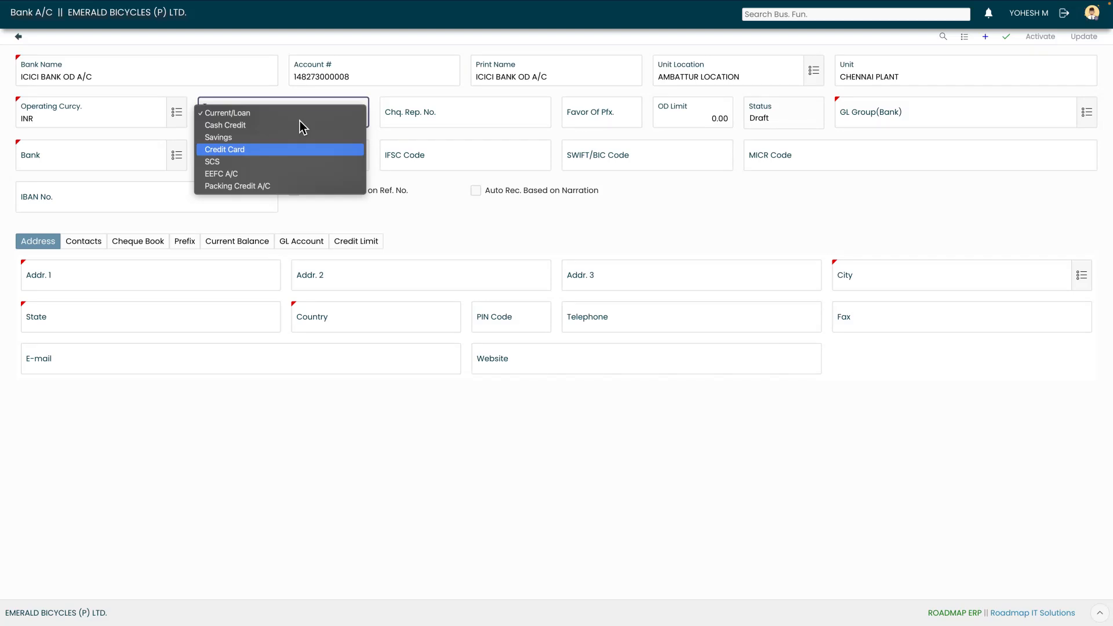
key(Down)
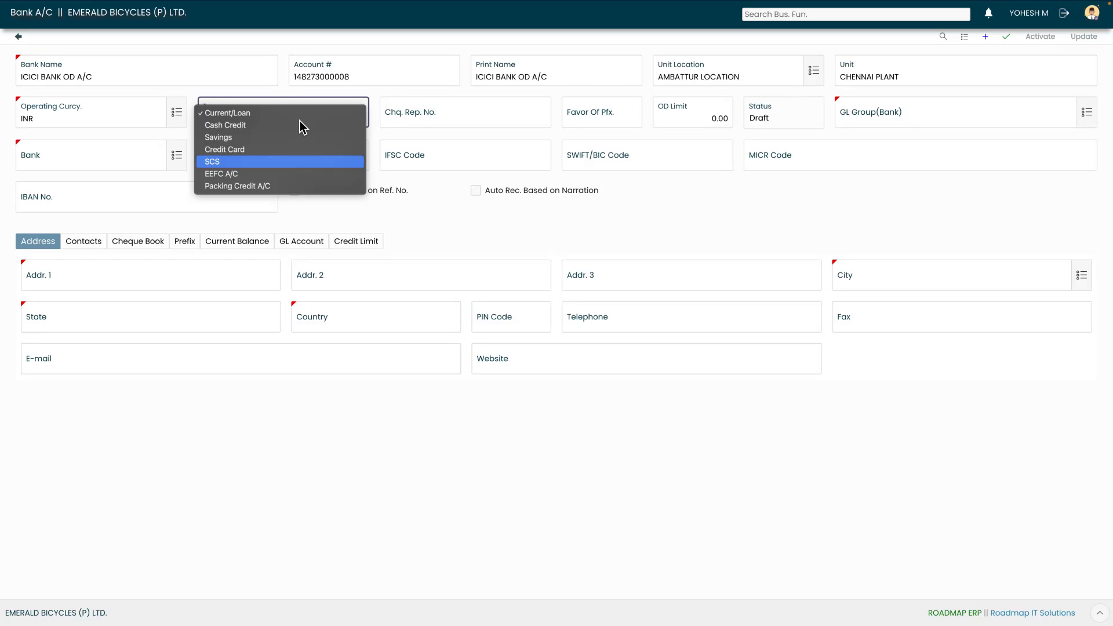
key(Down)
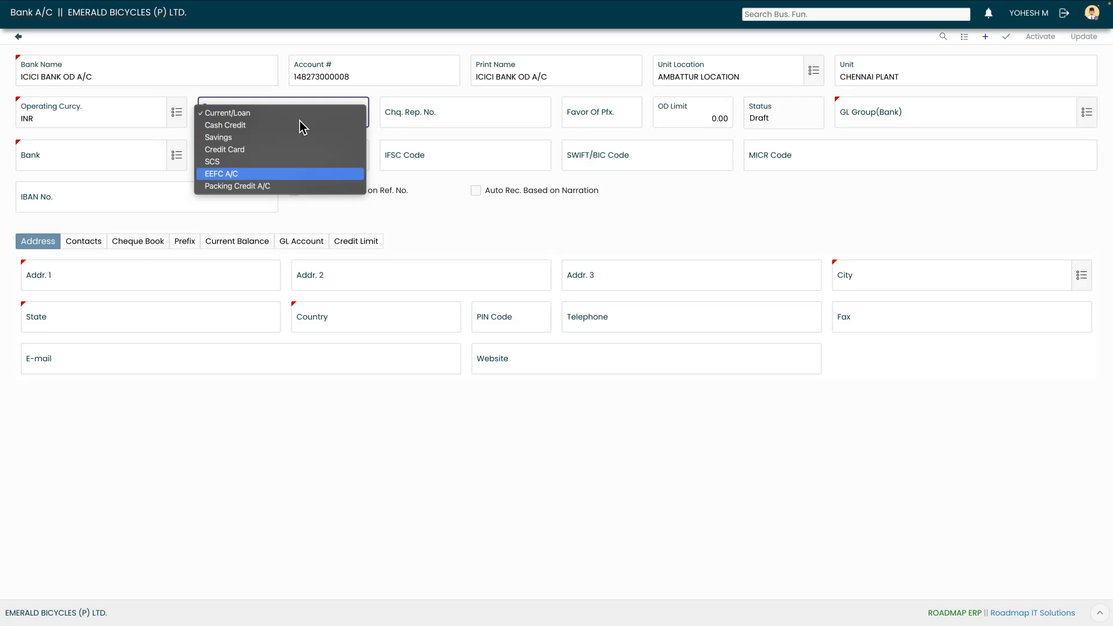
key(Down)
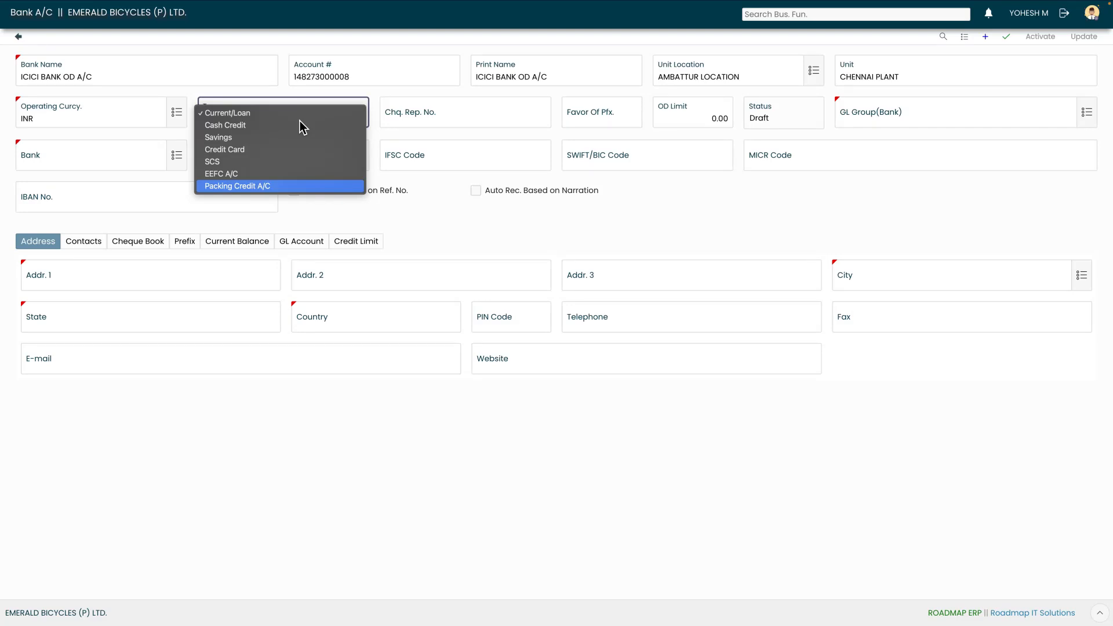
key(Escape)
click(301, 121)
click(290, 117)
key(Tab)
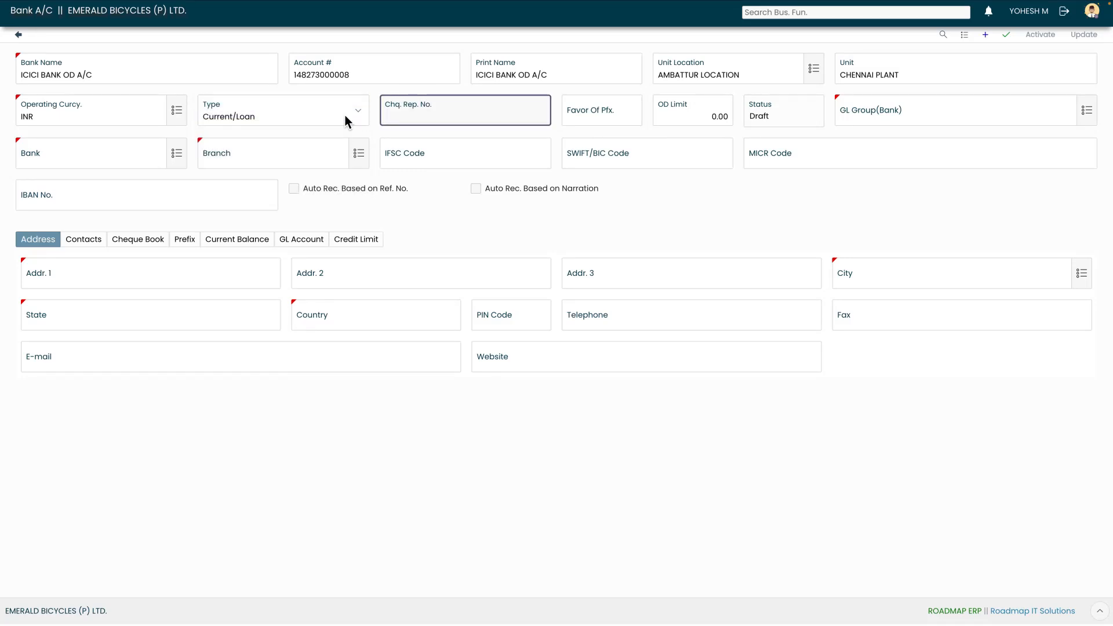
Enter an OD limit of 15000000 and assign the BANK ACCOUNTS GL group
key(Tab)
key(Tab)
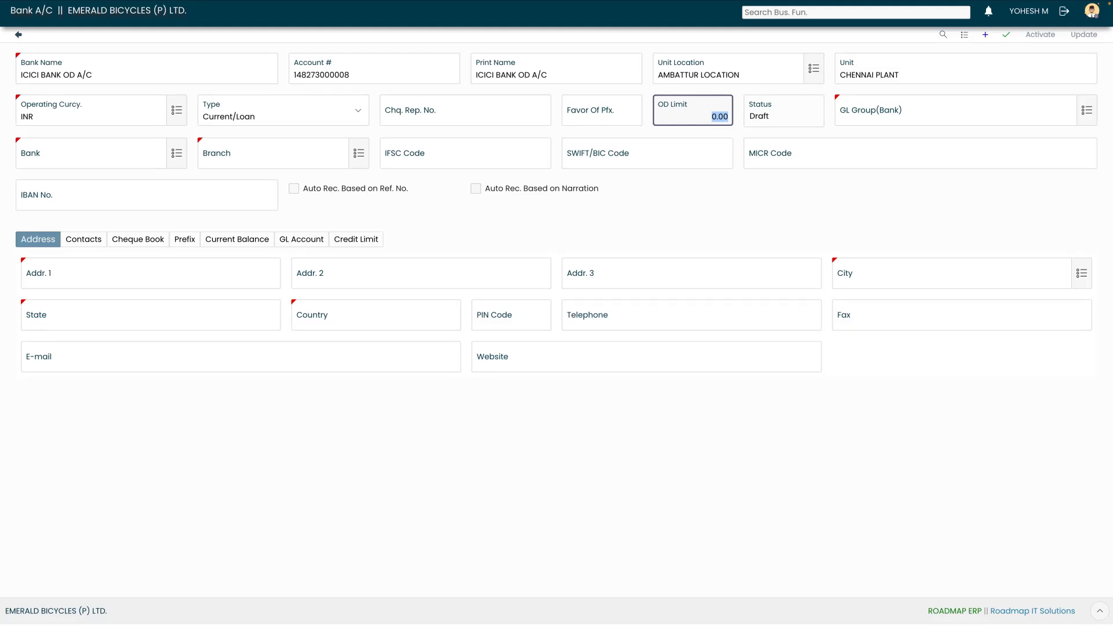
text(15000000)
key(Tab)
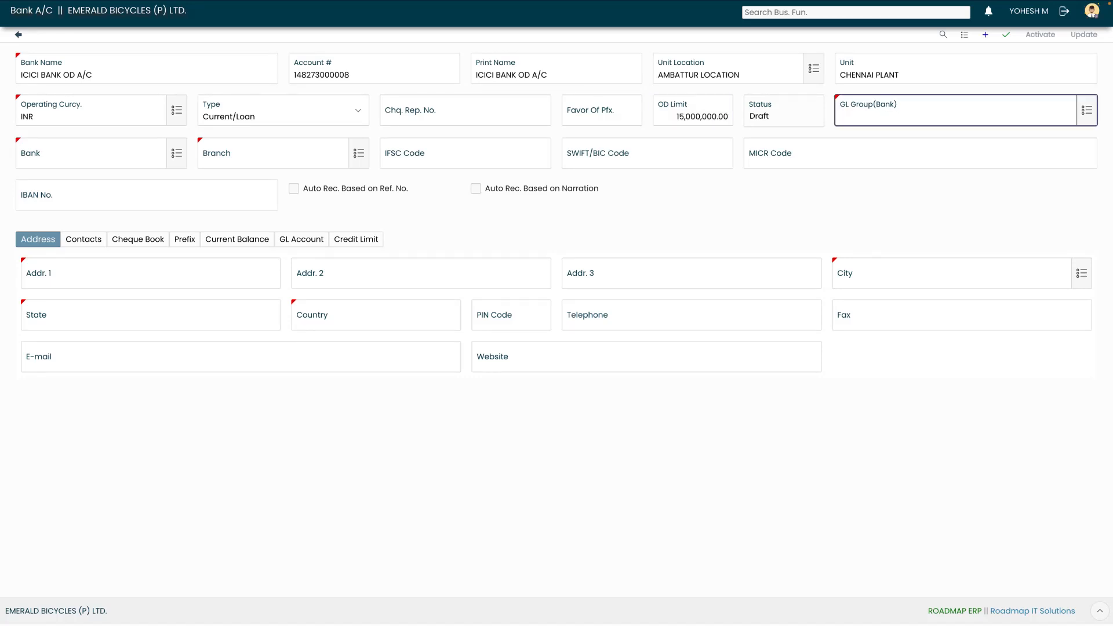
click(1087, 110)
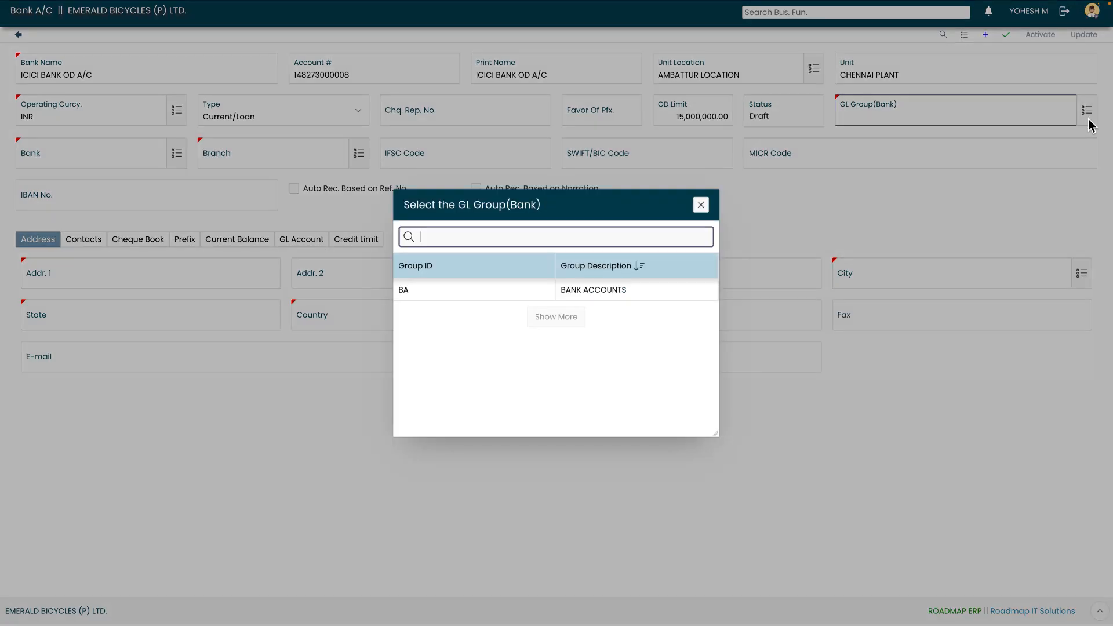
click(482, 290)
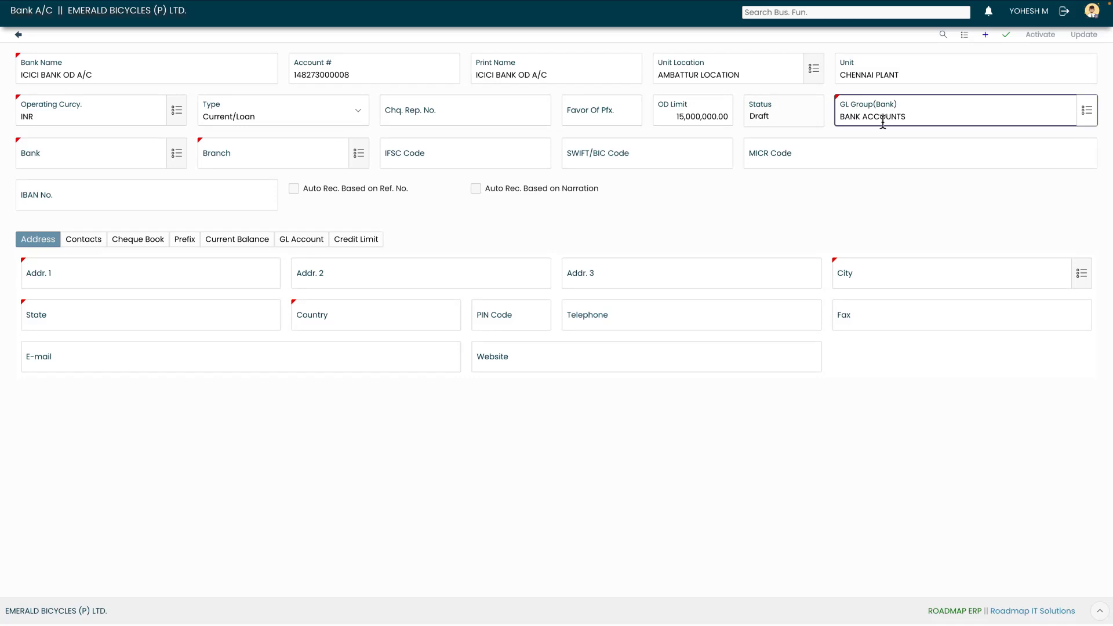
Link the account to the ICICI Chennai main branch via the Bank lookup
click(176, 154)
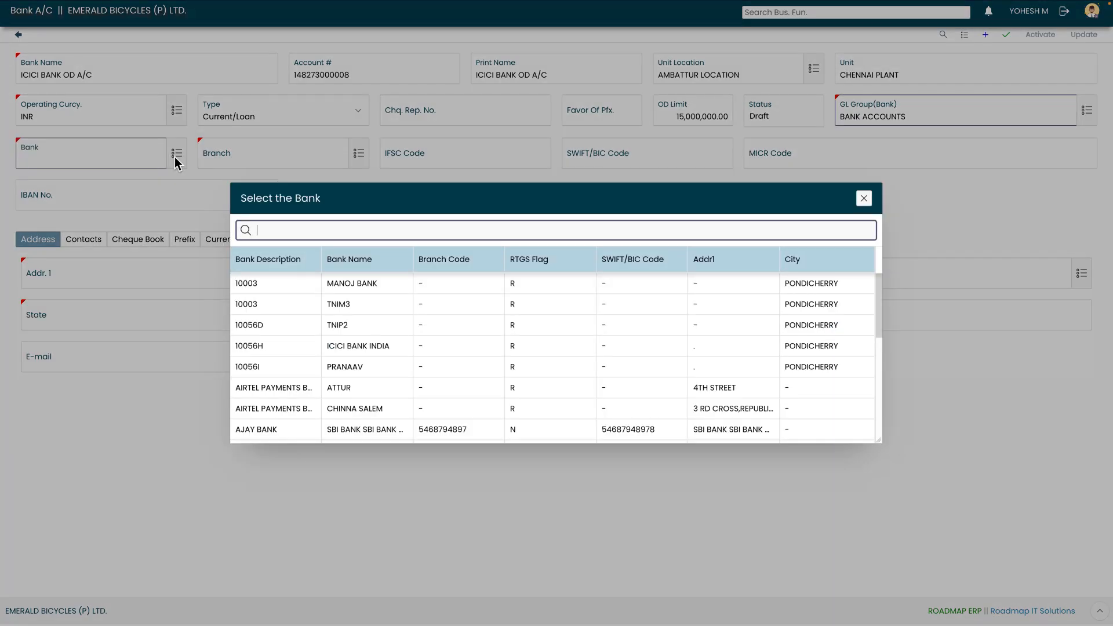
text(icici)
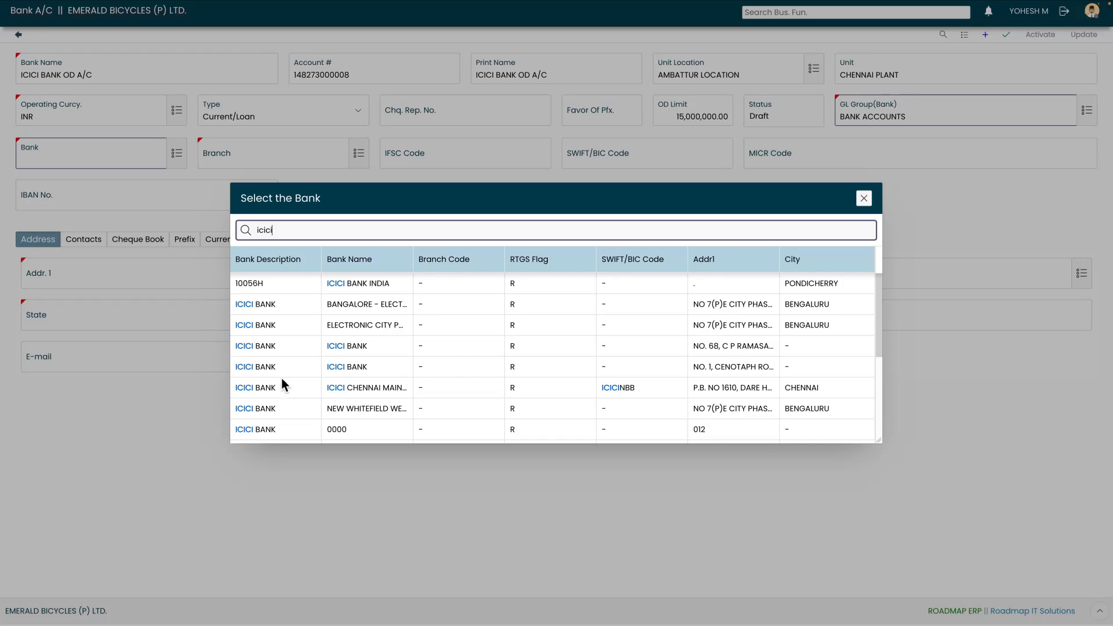
click(282, 383)
key(Tab)
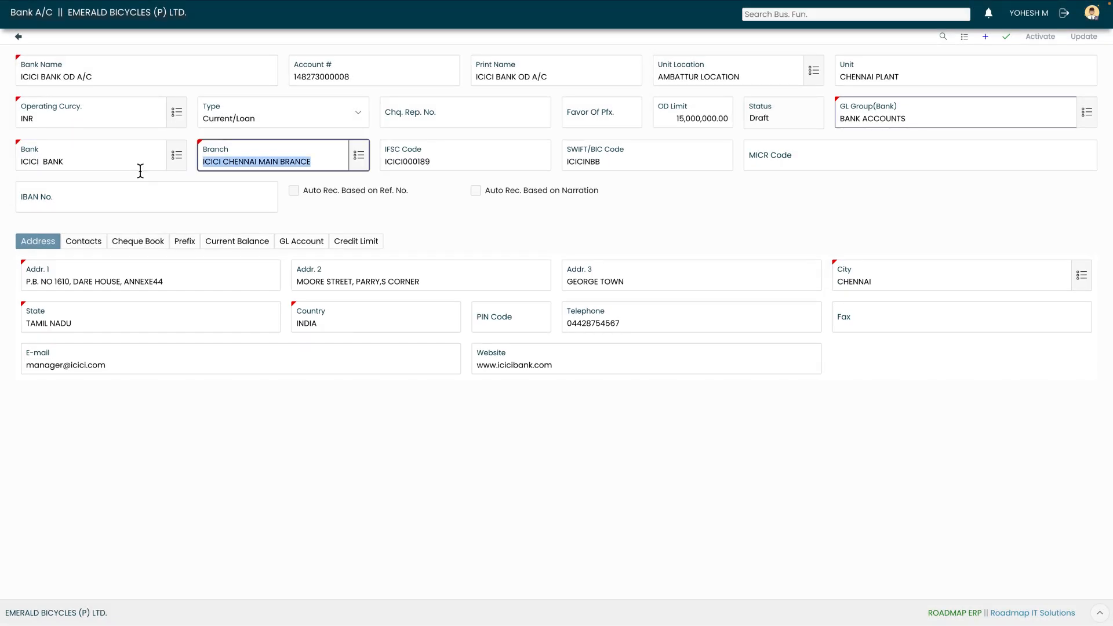
key(Tab)
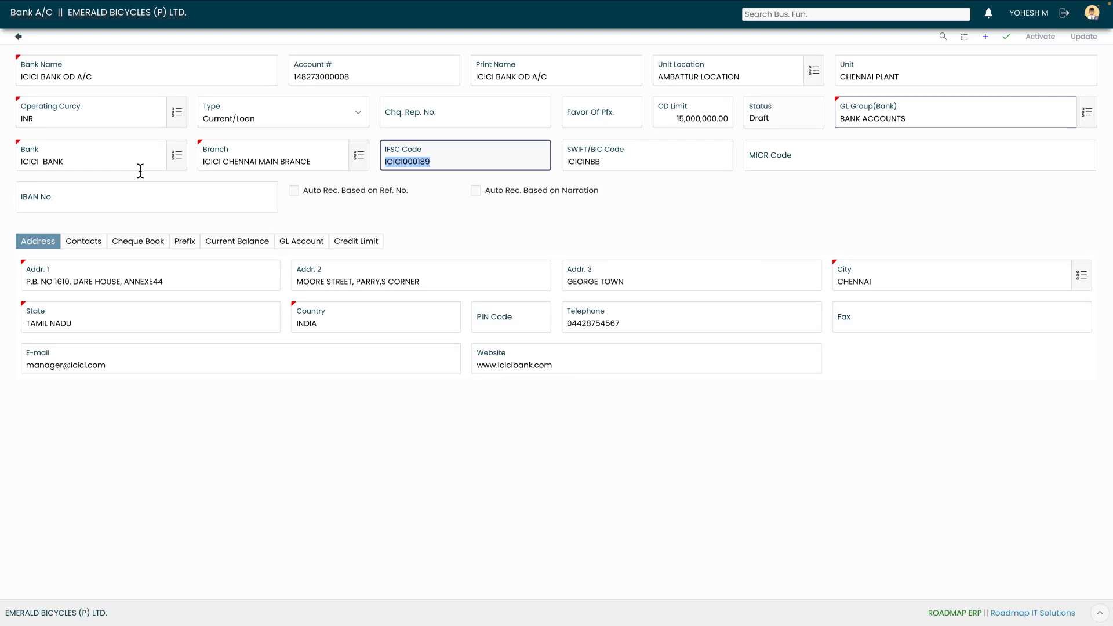
key(Tab)
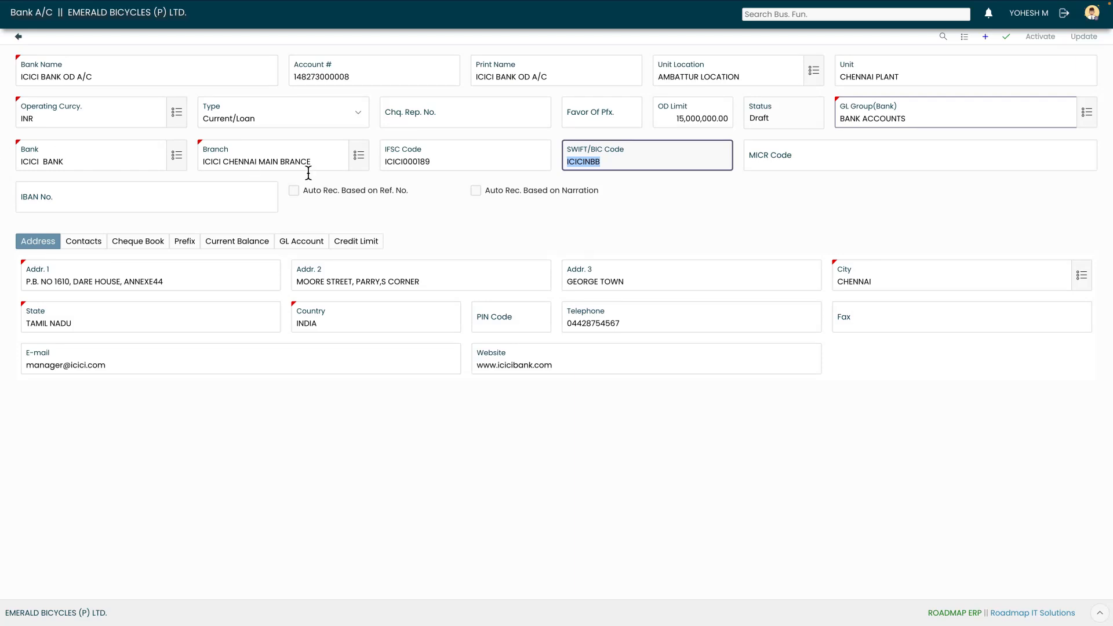
Review the filled-in IFSC, SWIFT, MICR, IBAN and branch address fields
click(436, 165)
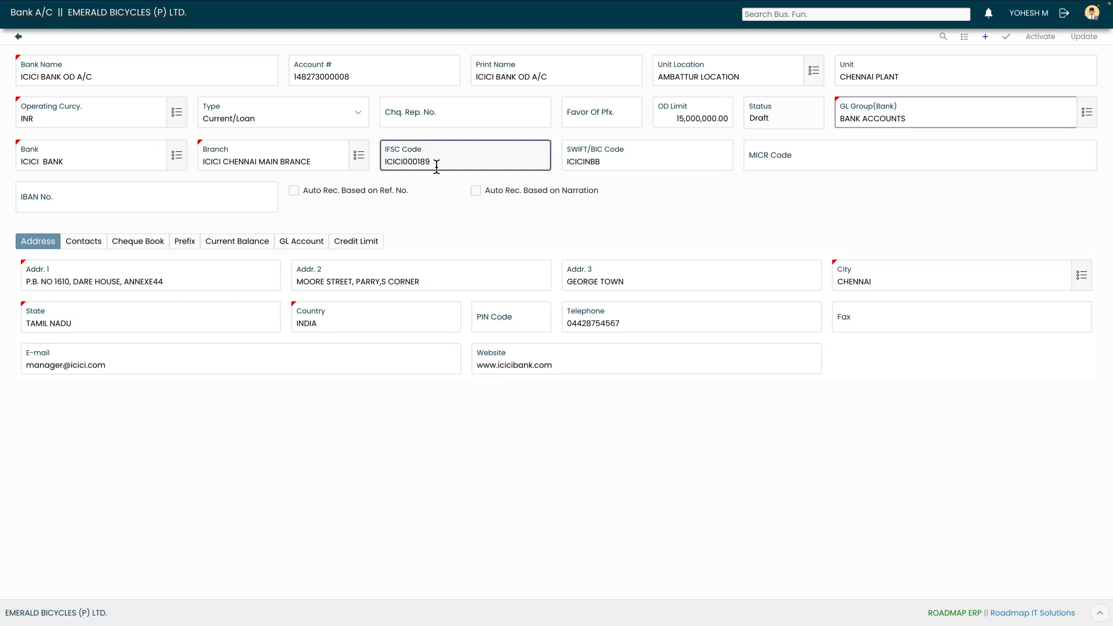
click(609, 161)
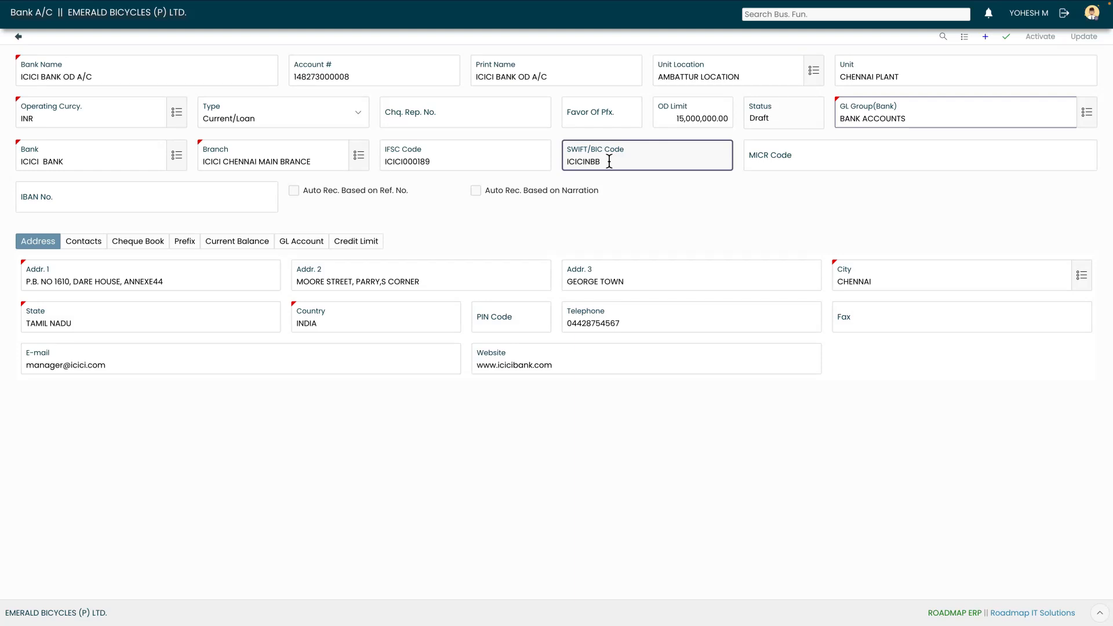
click(795, 162)
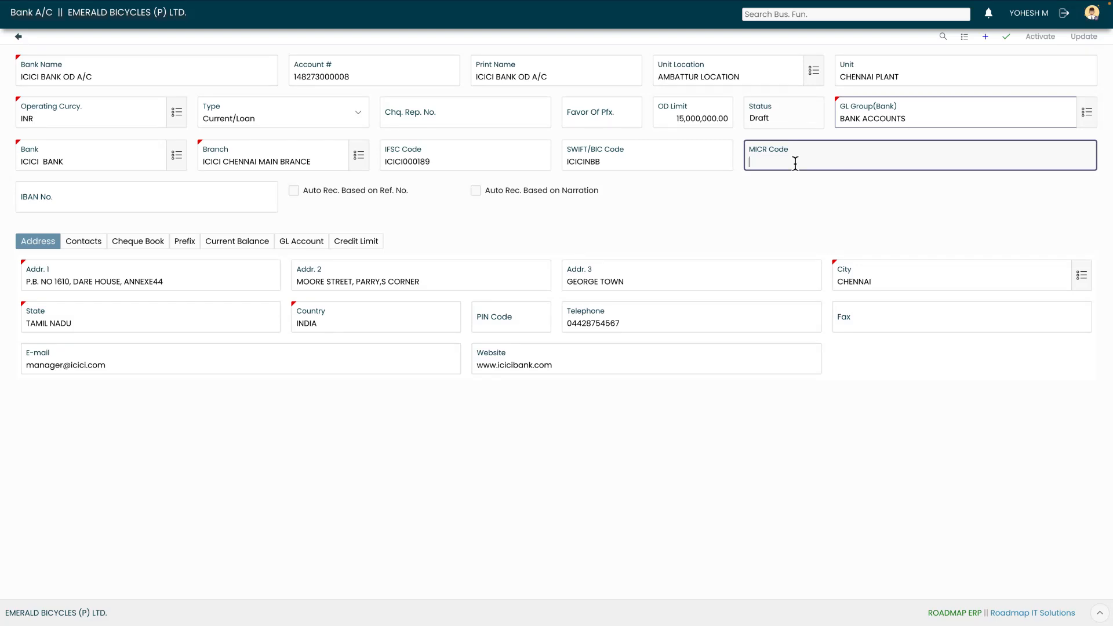
click(88, 204)
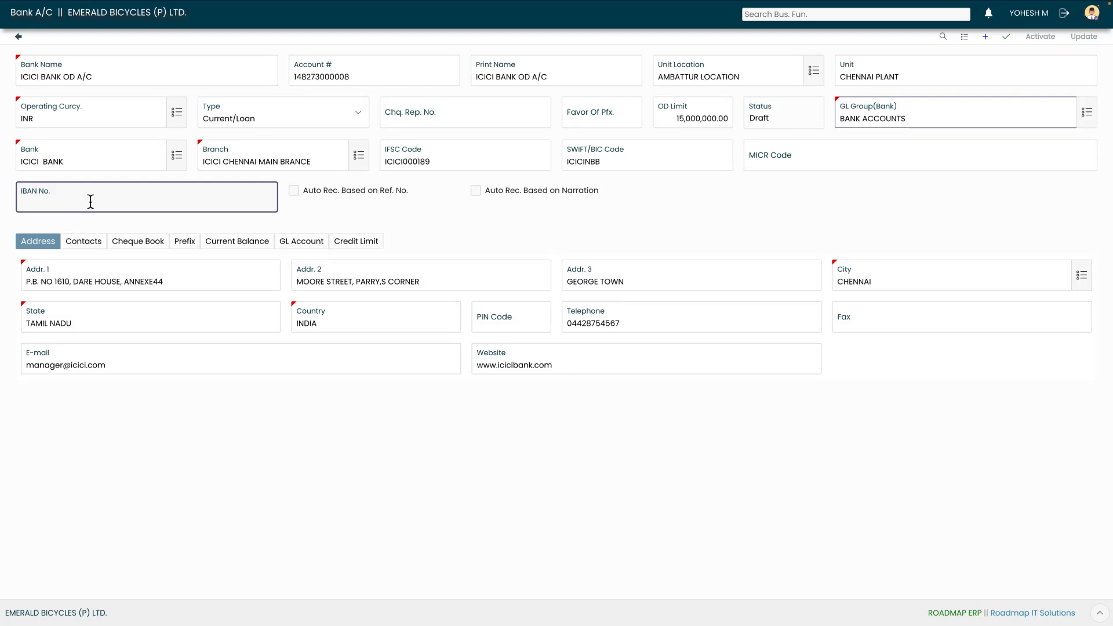
click(193, 290)
drag(308, 161, 204, 161)
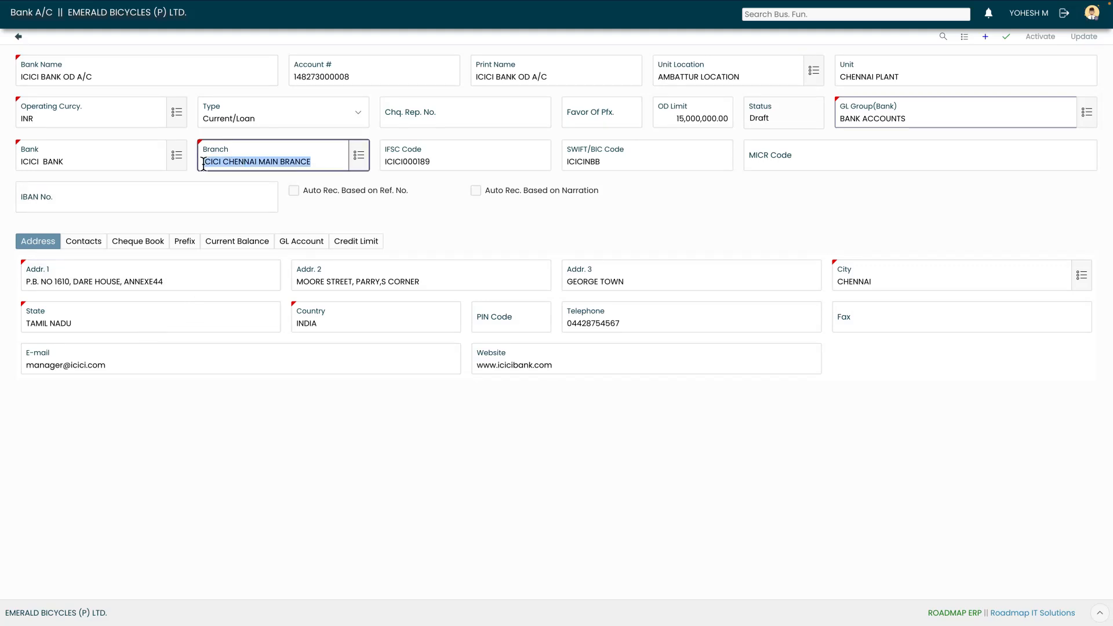
click(241, 287)
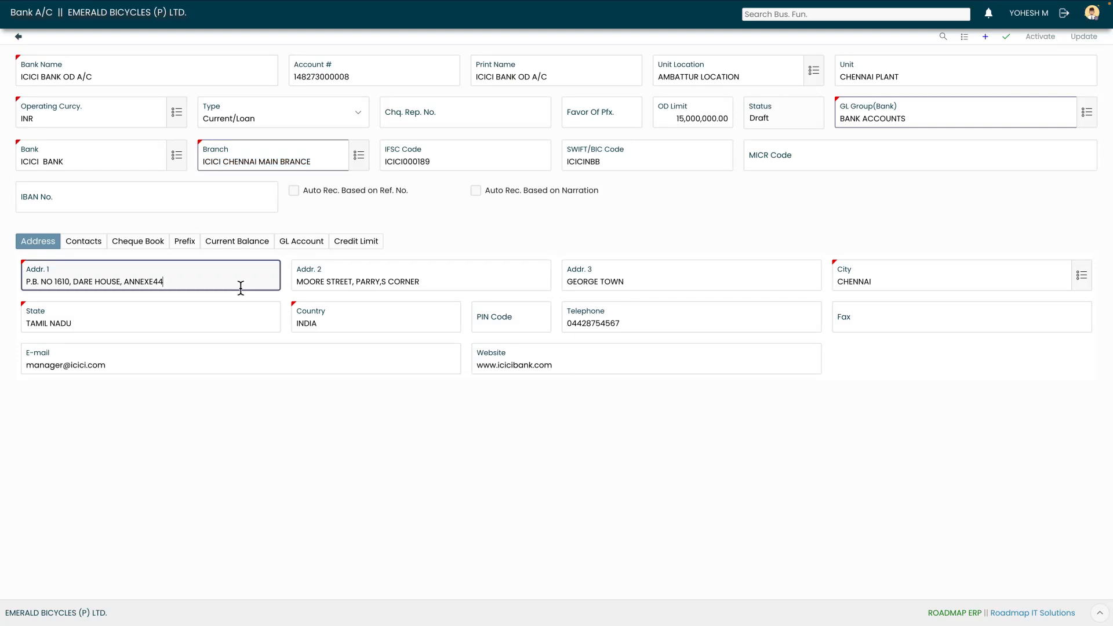
click(417, 288)
click(652, 283)
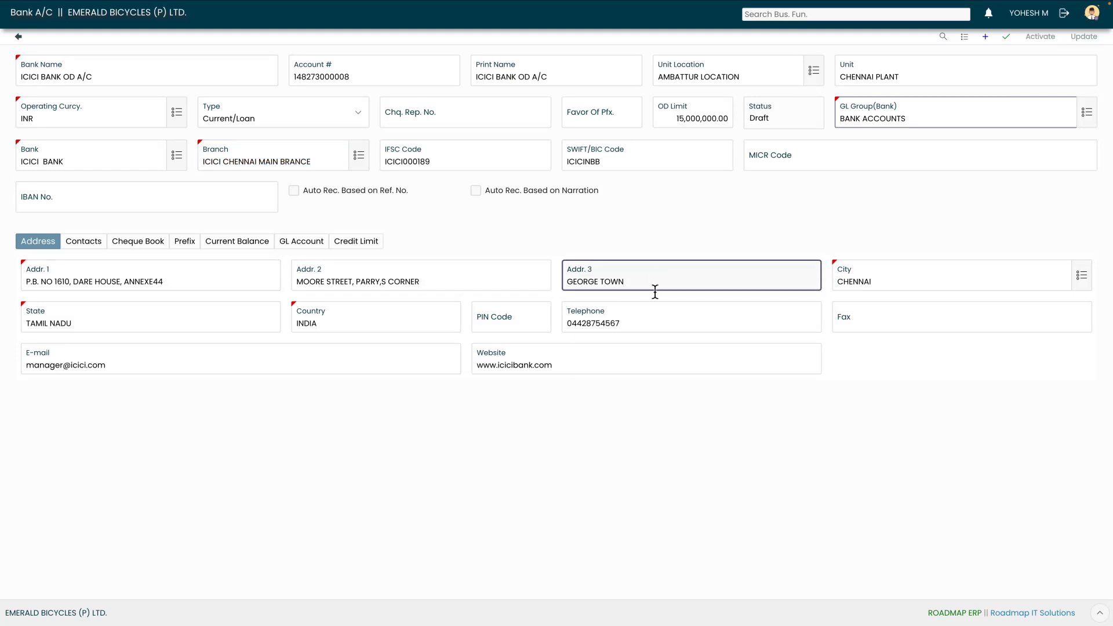
click(417, 324)
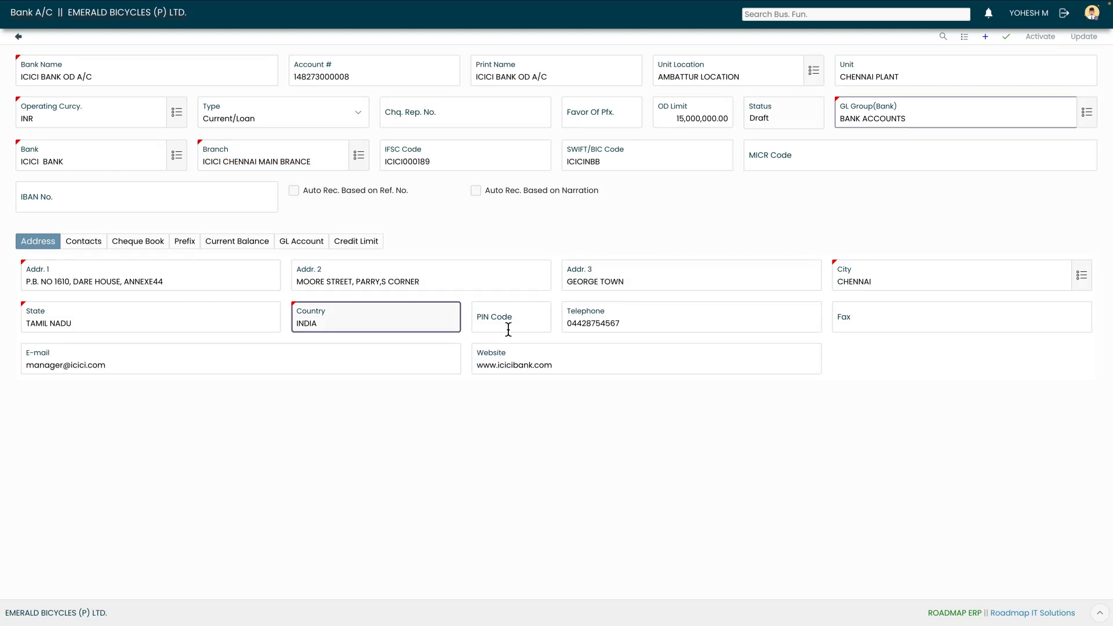
Enter PIN code 600001 and save the new bank record
click(508, 329)
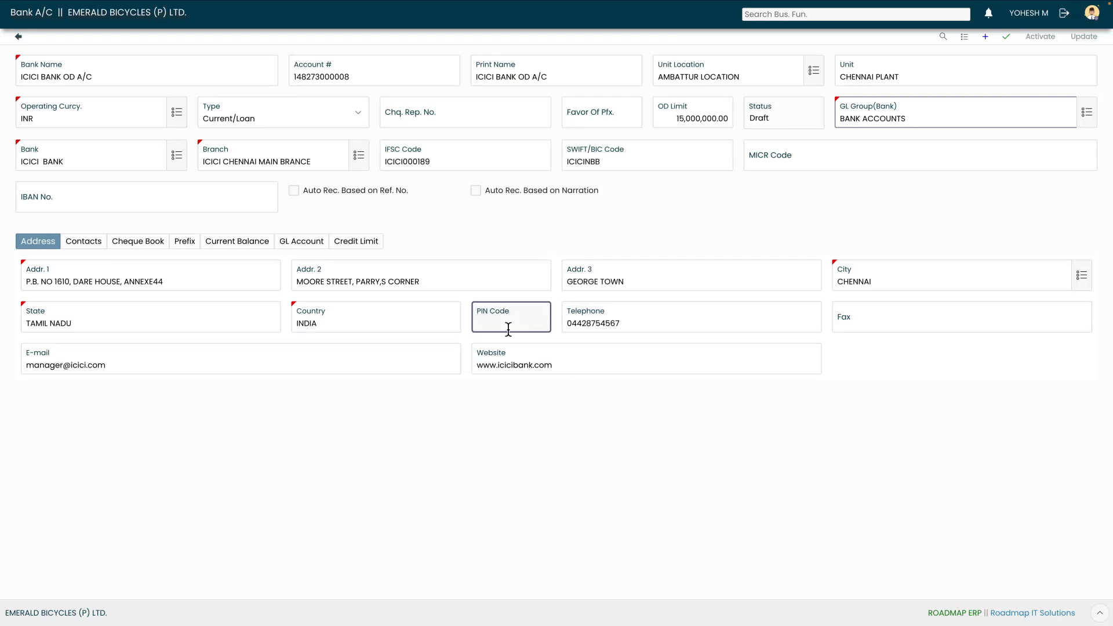
text(600001)
click(651, 332)
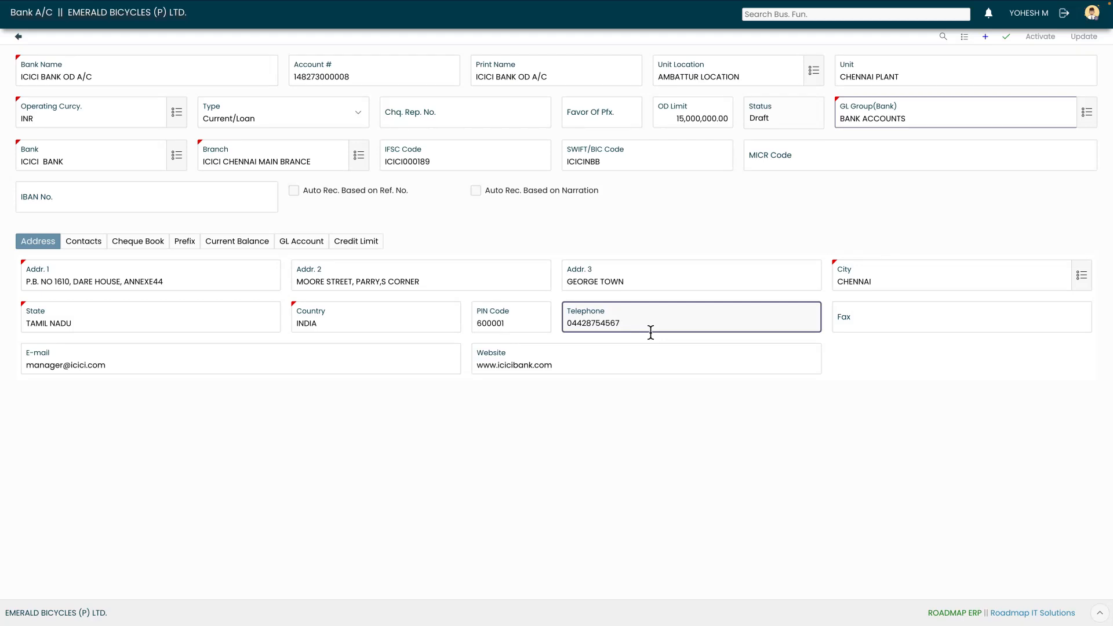
click(624, 373)
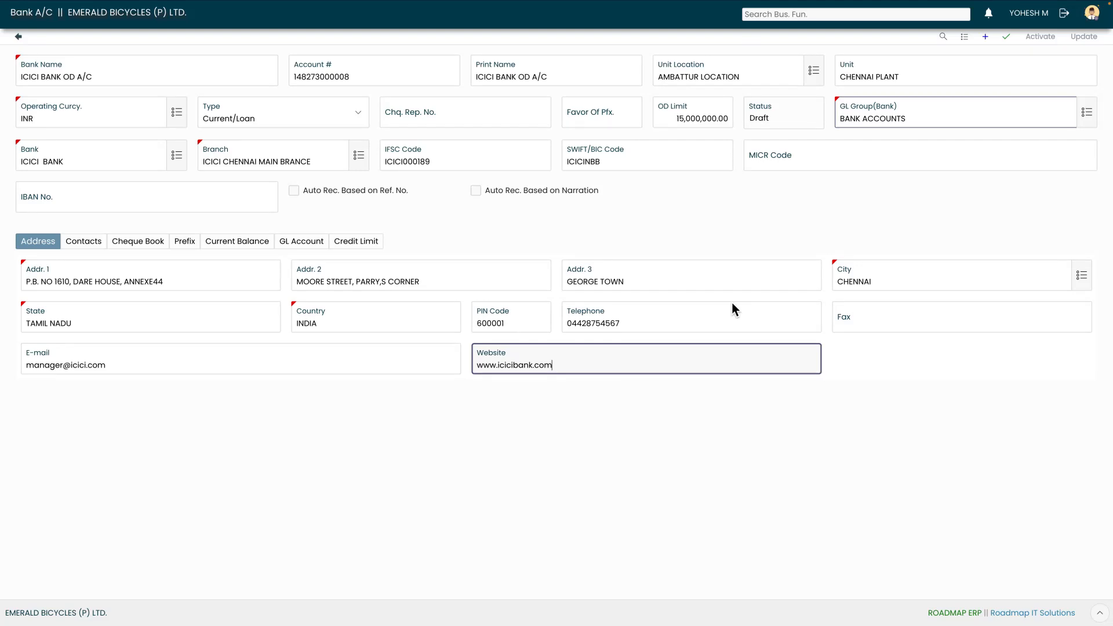
click(1006, 42)
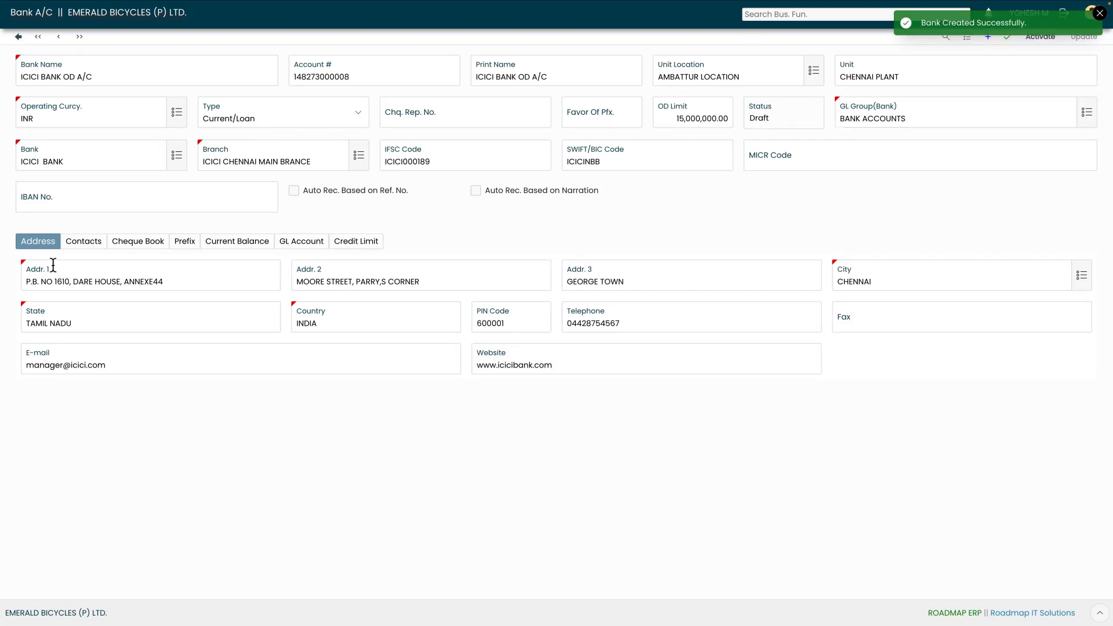
Add an active Mr. contact with the manager's name, designation BANK MANAGER and mobile number
click(85, 248)
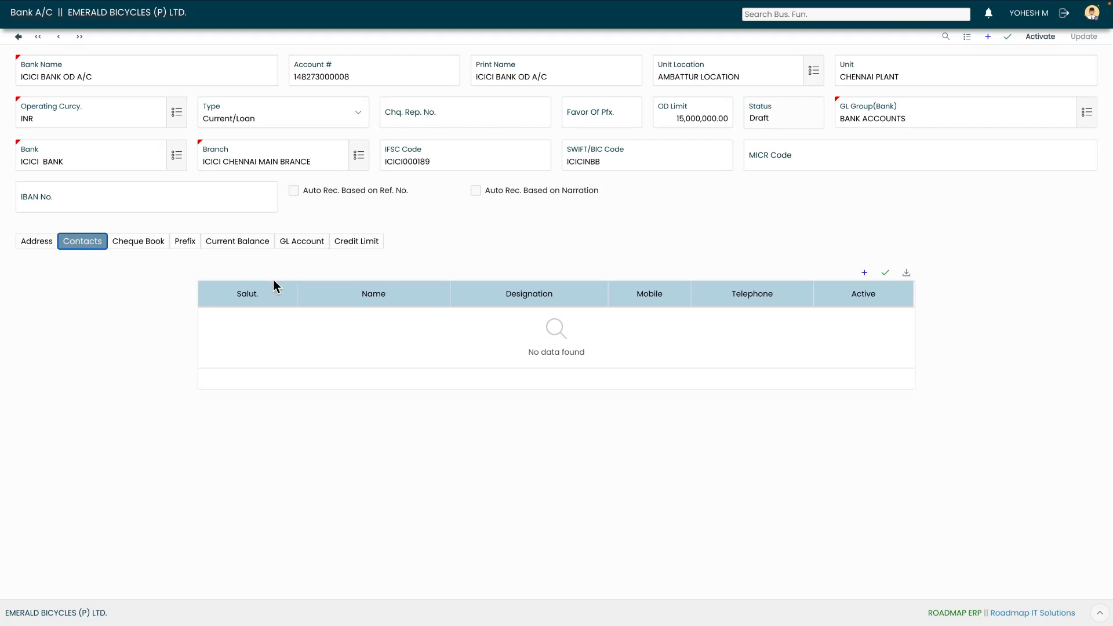
click(865, 273)
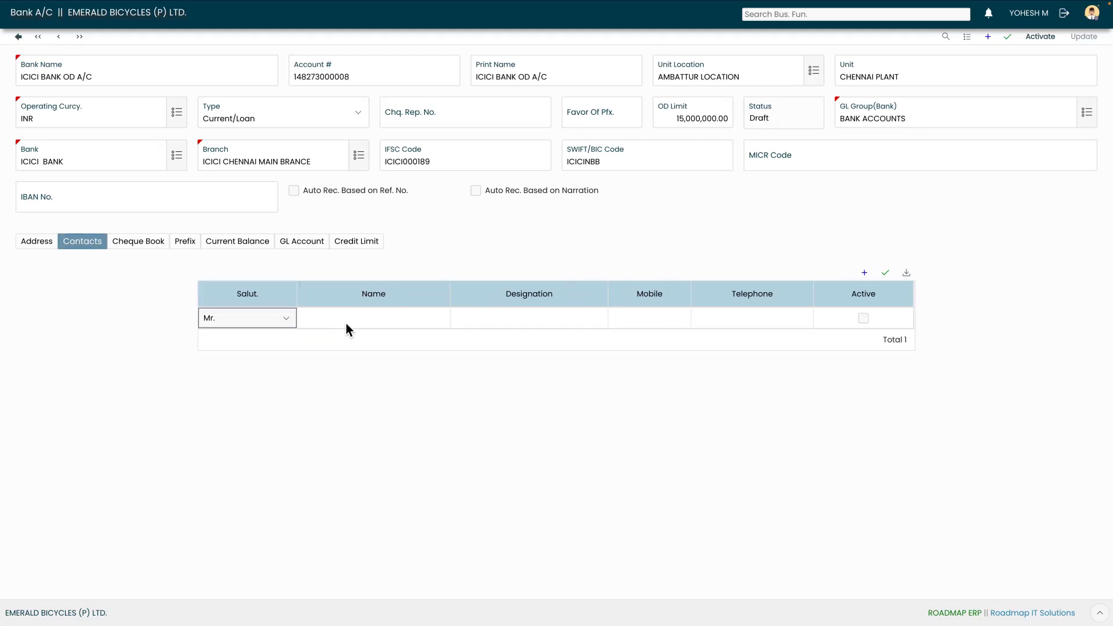
click(287, 318)
click(286, 319)
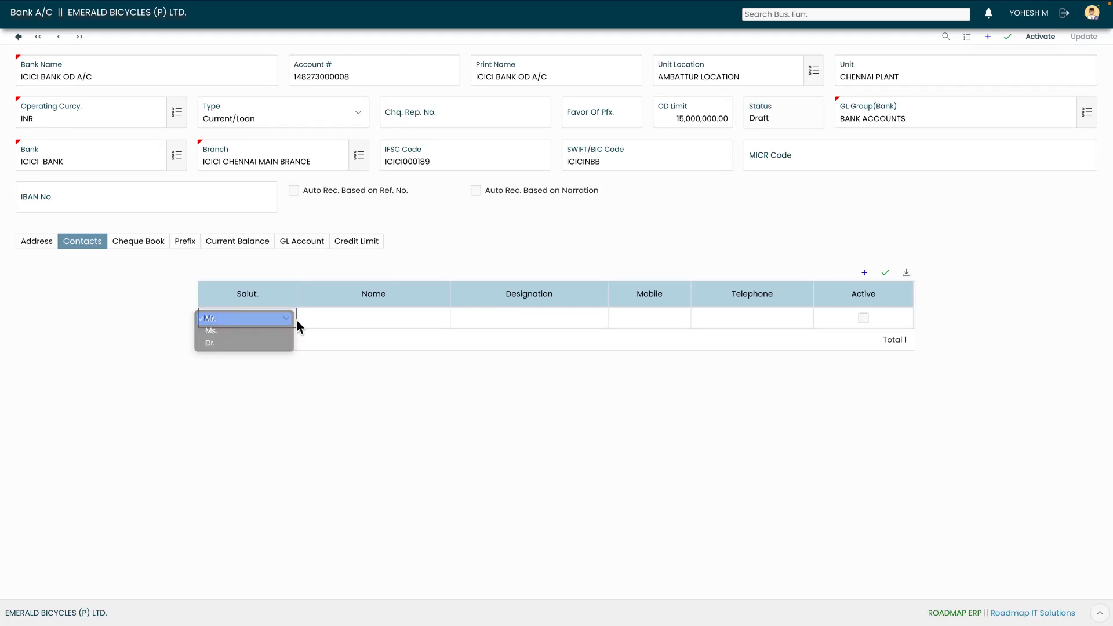
click(380, 323)
text(AJAY)
key(Tab)
text(BANK MANAGER)
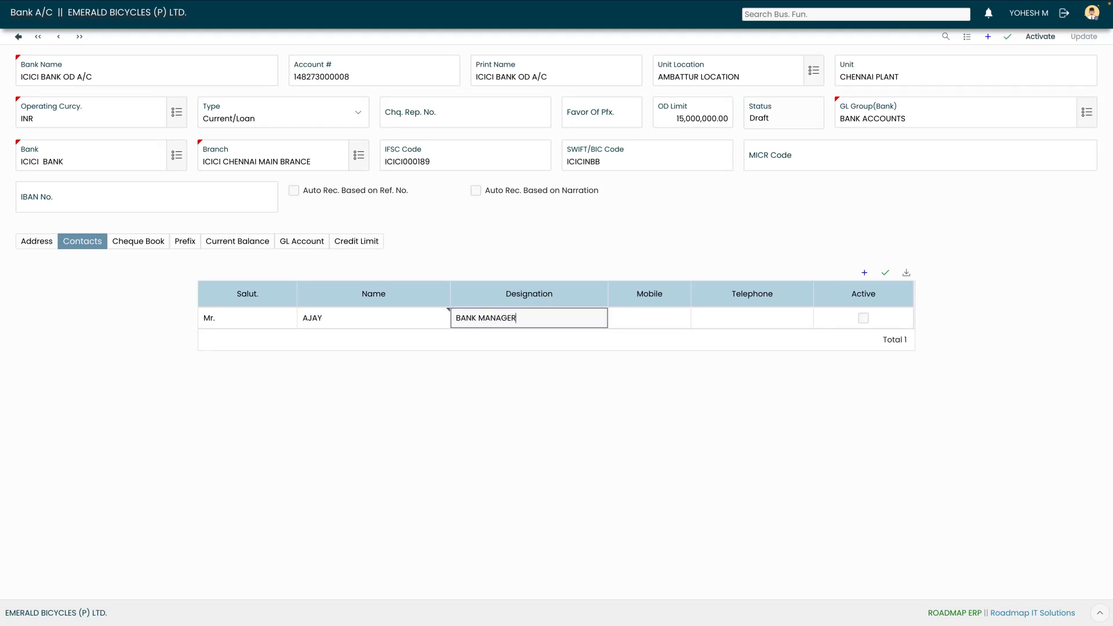
key(Tab)
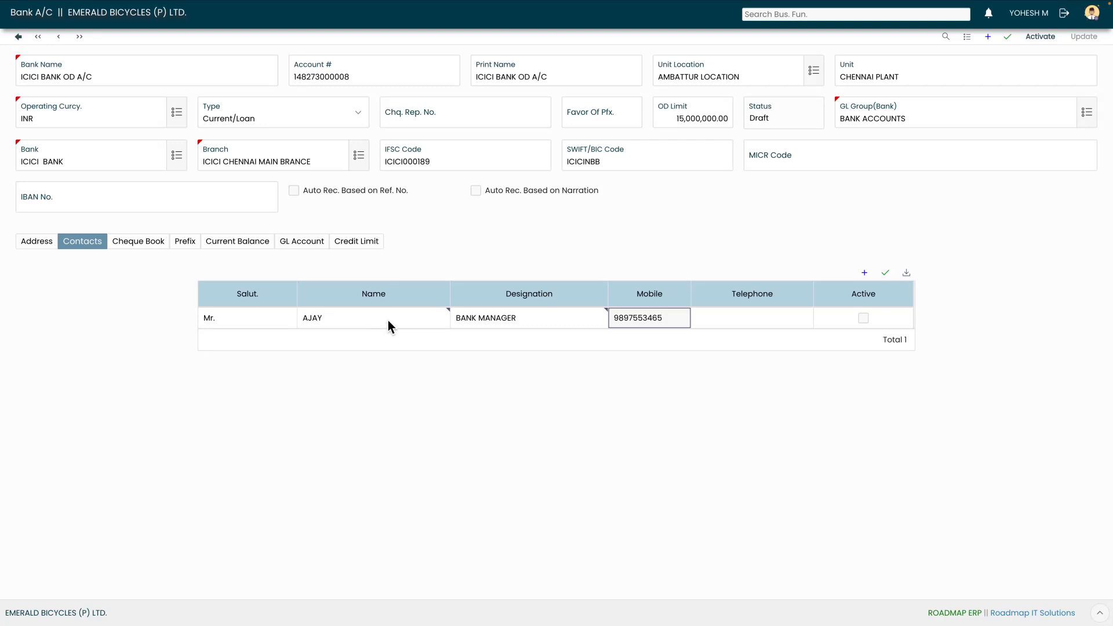
key(Tab)
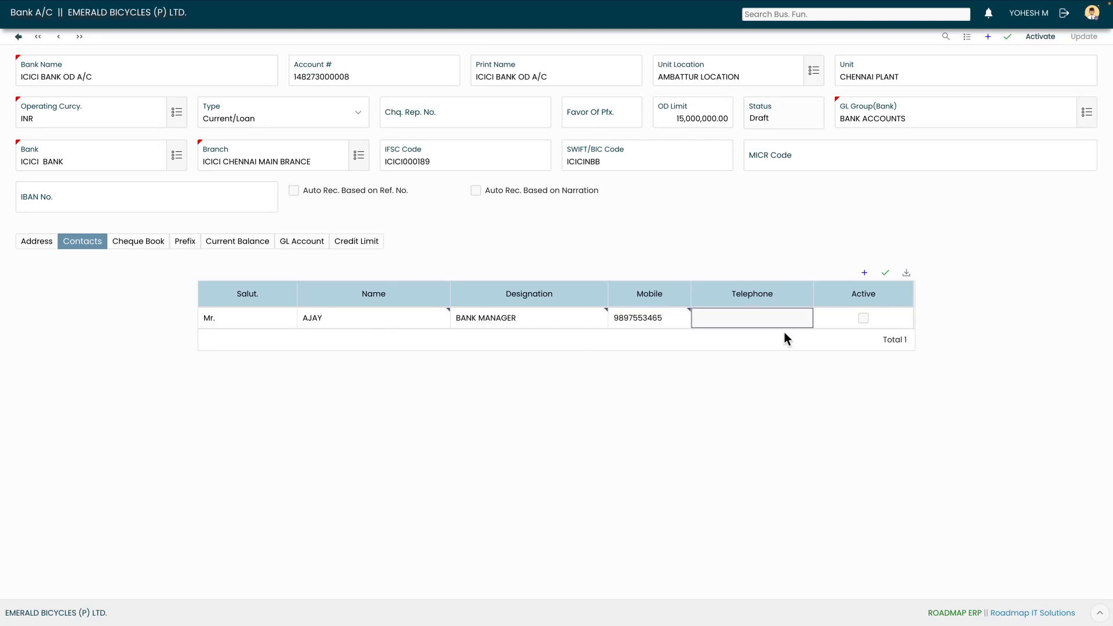
click(885, 274)
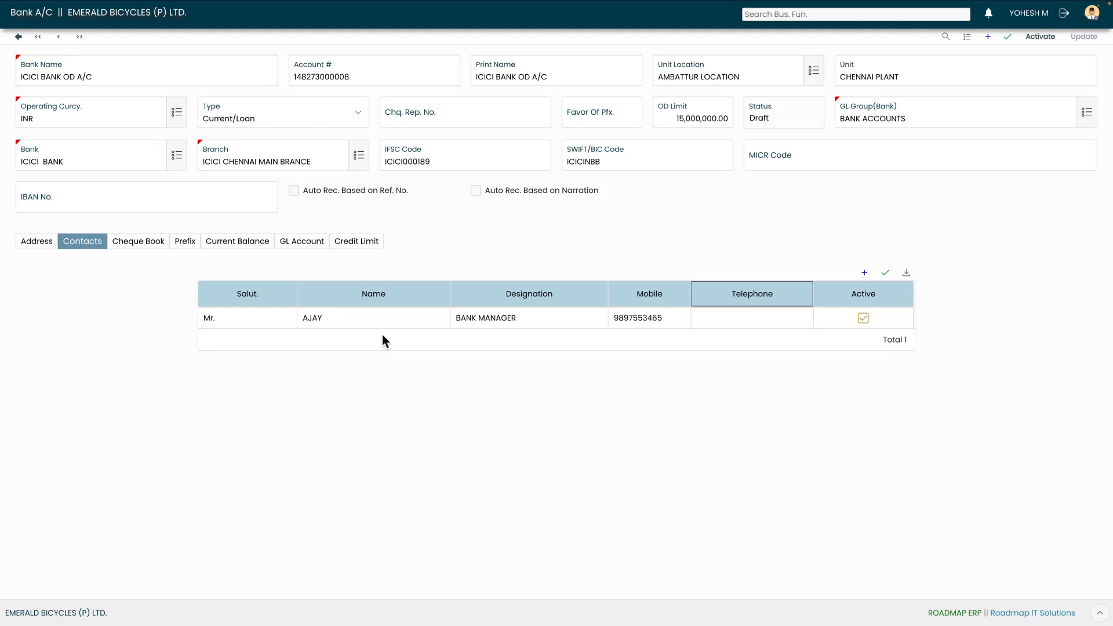
Add cheque book ICICI01 with 100 leaves starting at cheque 01, then activate it
click(144, 247)
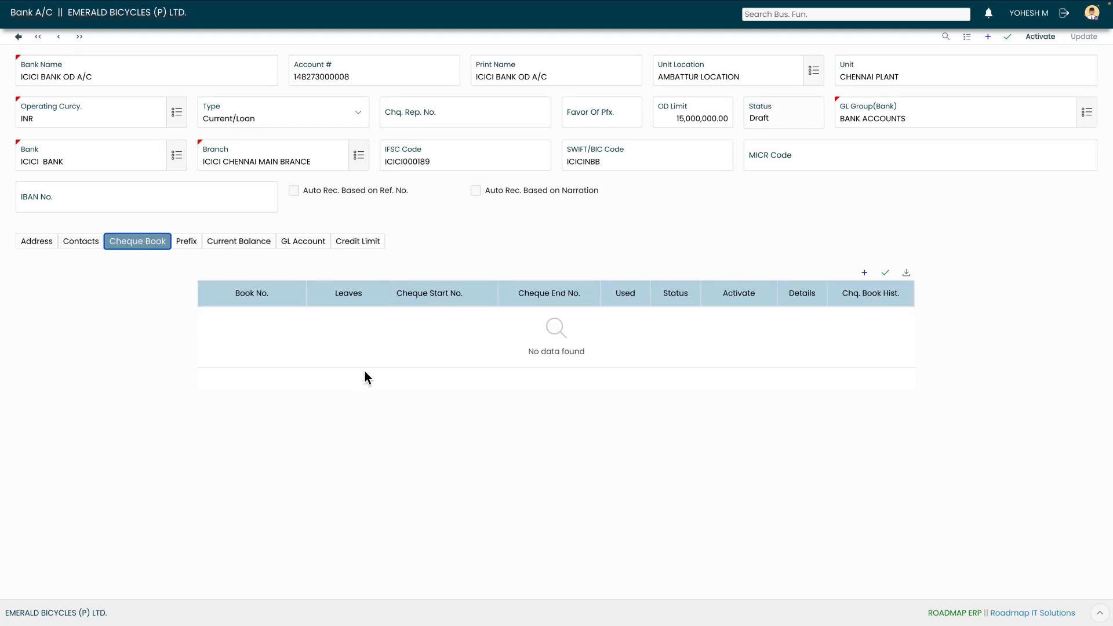
click(864, 274)
click(276, 324)
text(I)
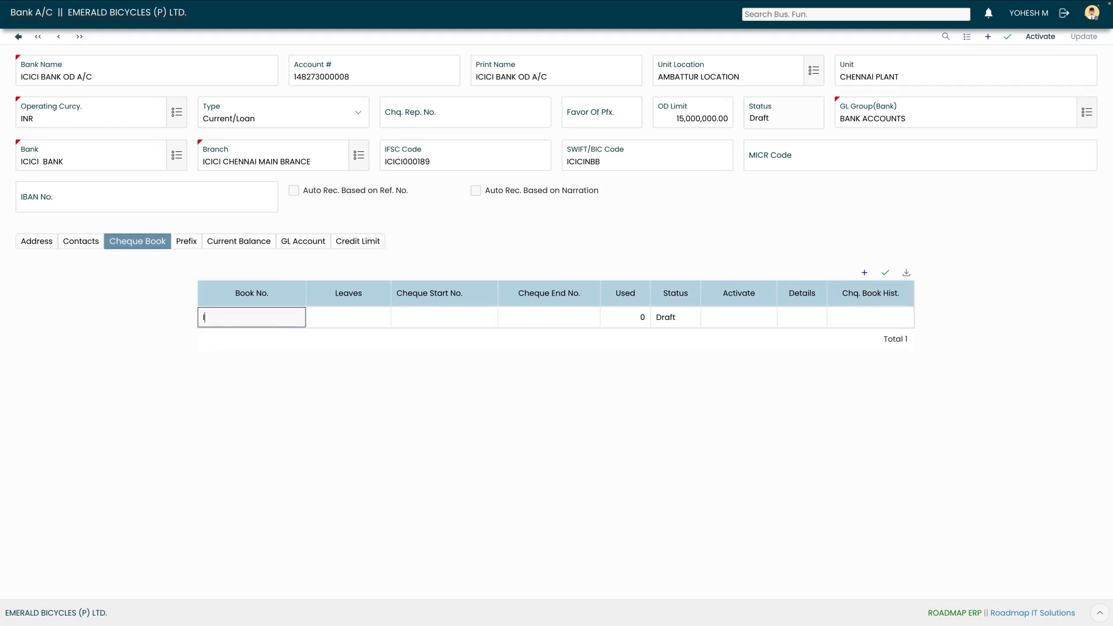
text(CICI01)
key(Tab)
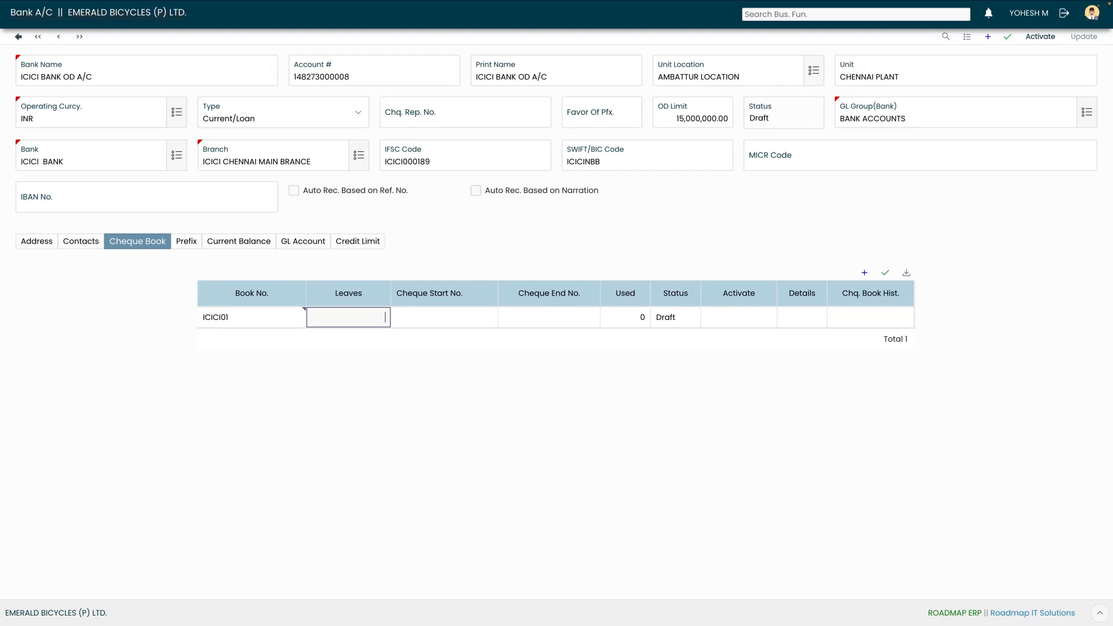
text(100)
key(Tab)
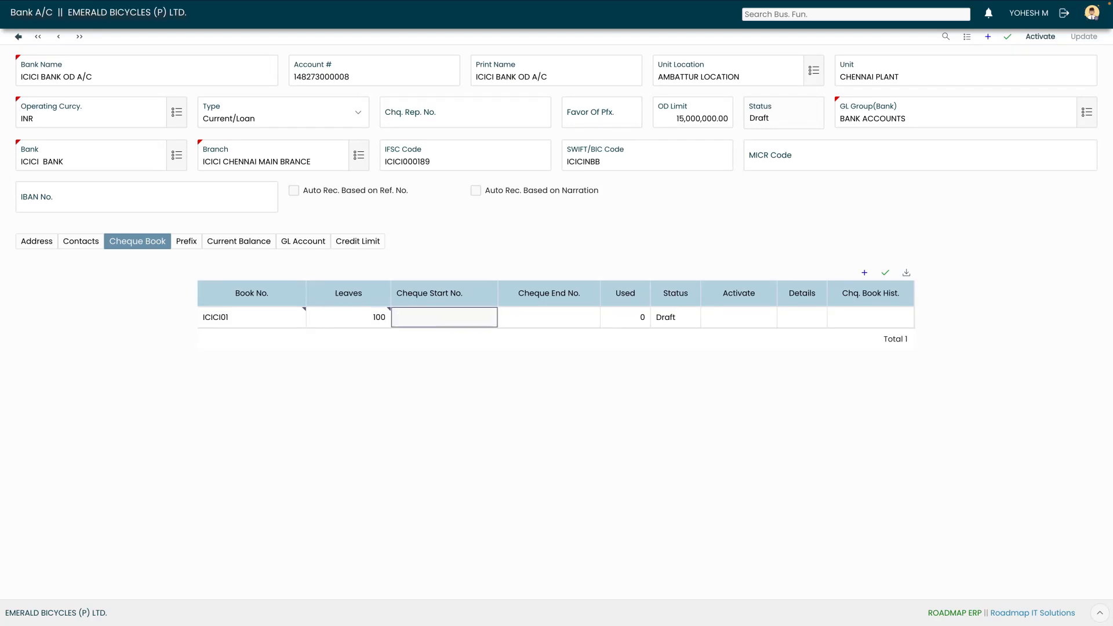
text(01)
key(Tab)
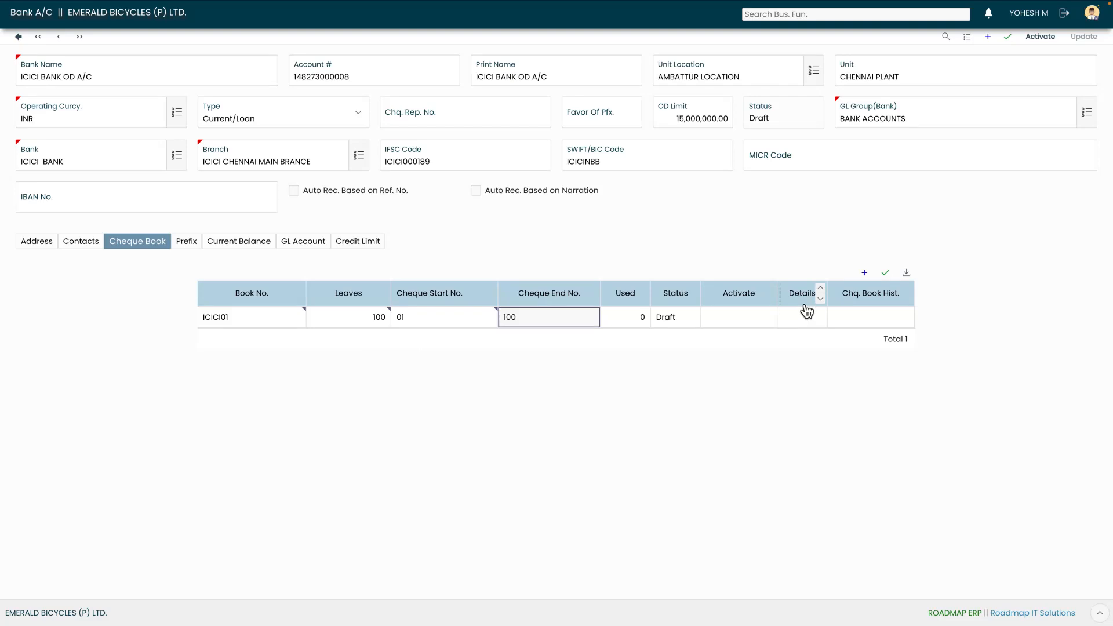
click(886, 274)
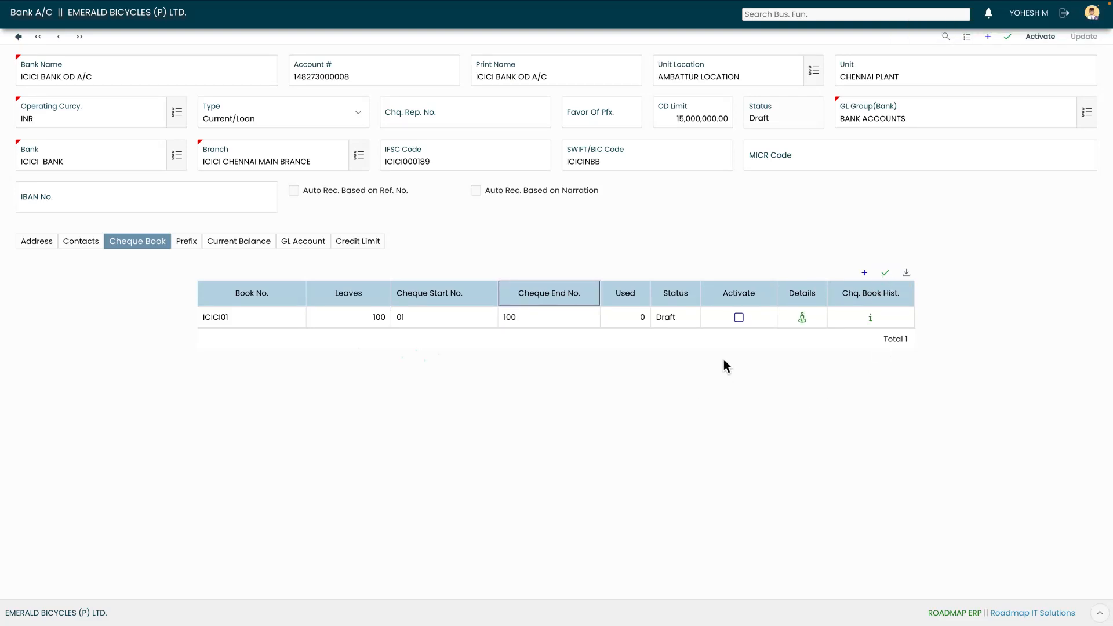
click(739, 318)
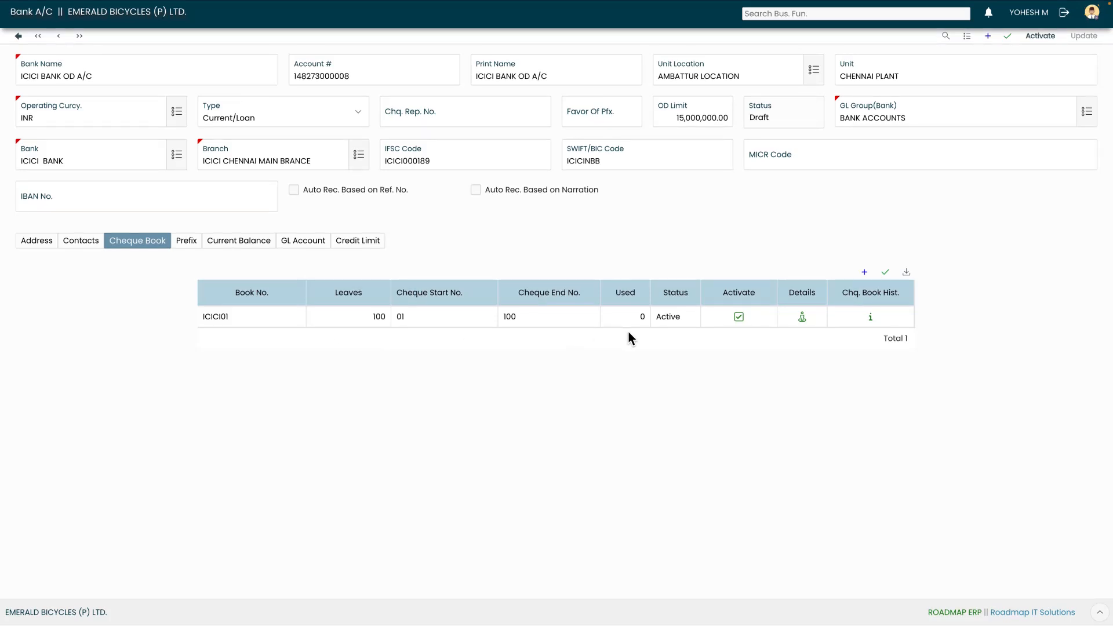
click(802, 317)
click(301, 240)
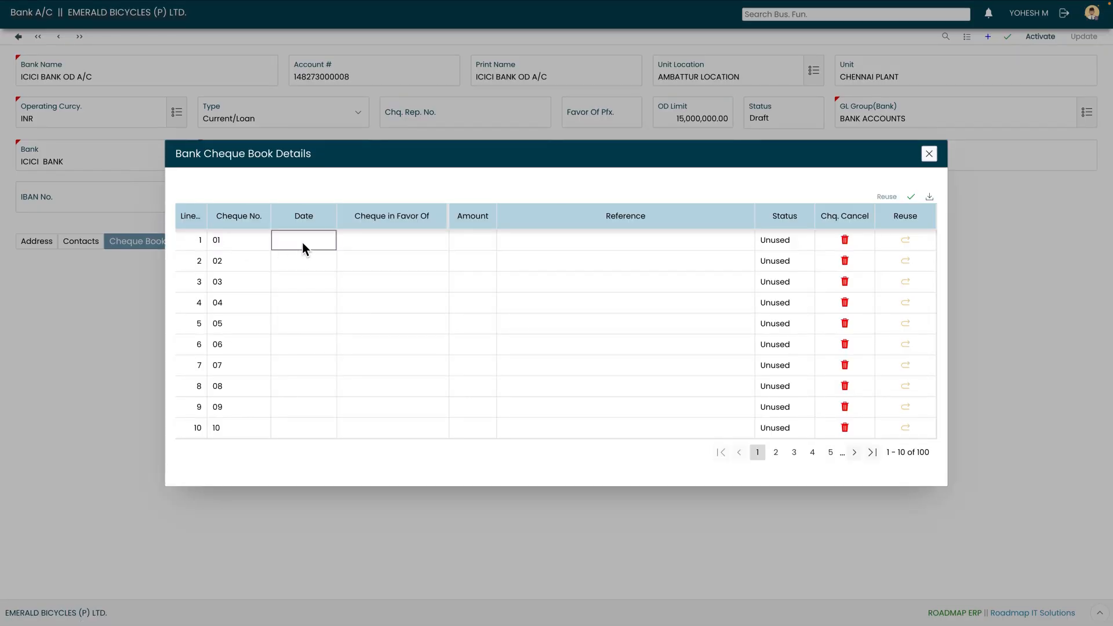
click(413, 245)
click(494, 244)
click(590, 247)
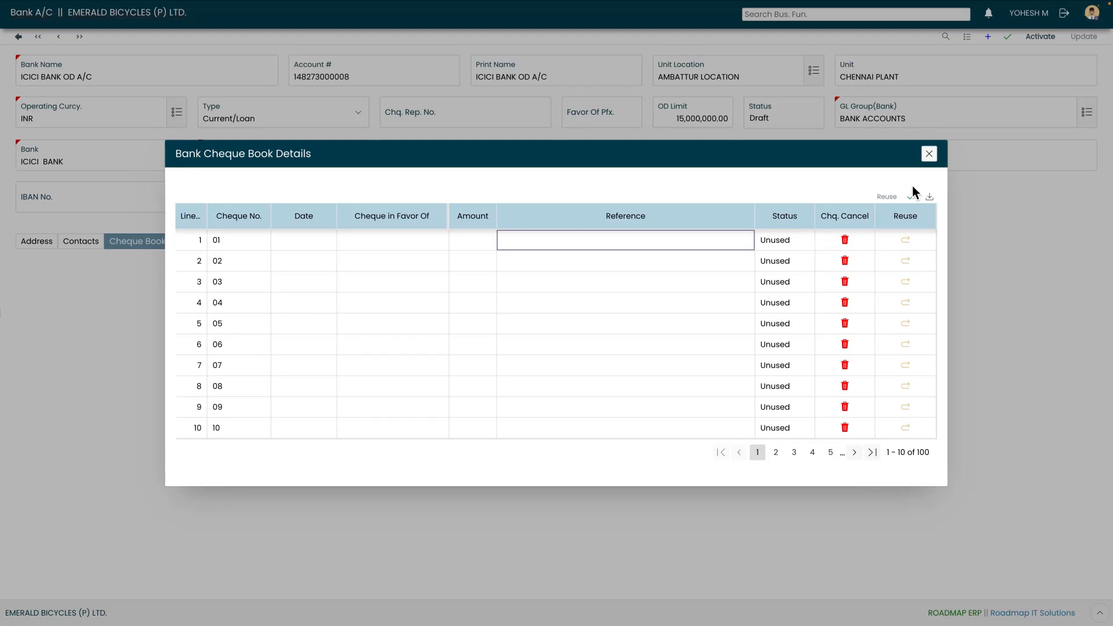
click(928, 154)
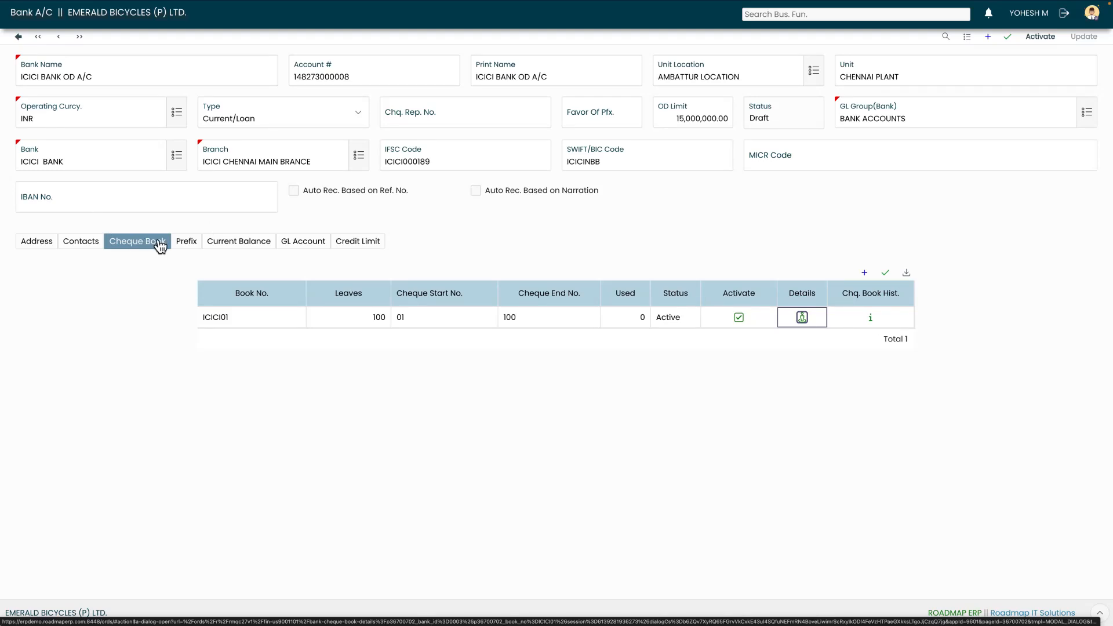
click(183, 242)
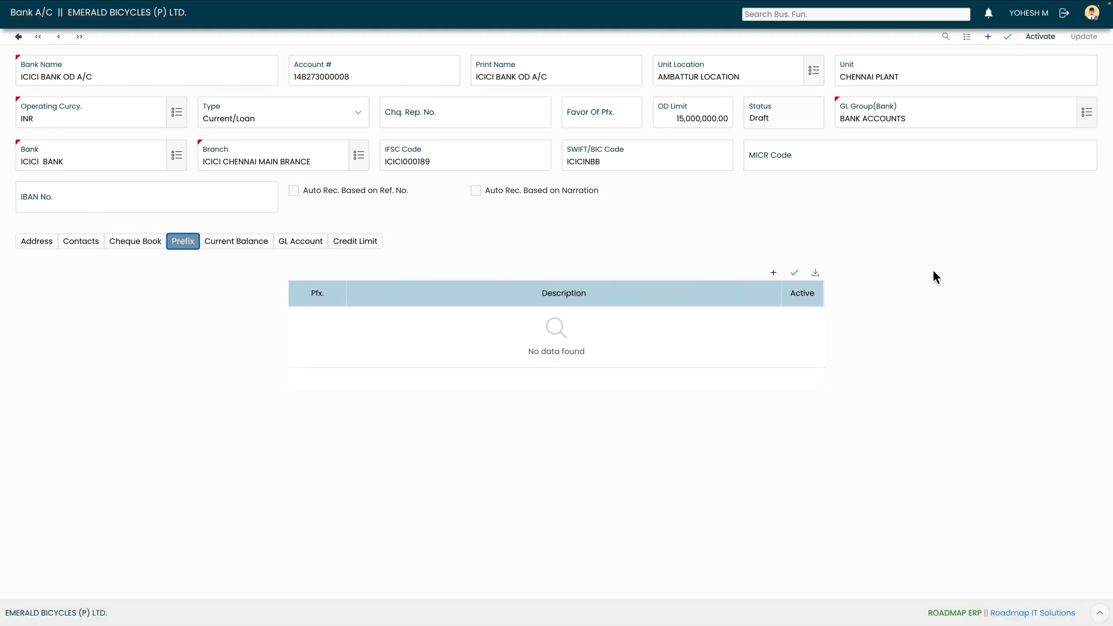
Add the BPV (Bank Payment) and BRV (Bank Receipt) voucher prefixes
click(774, 273)
click(341, 316)
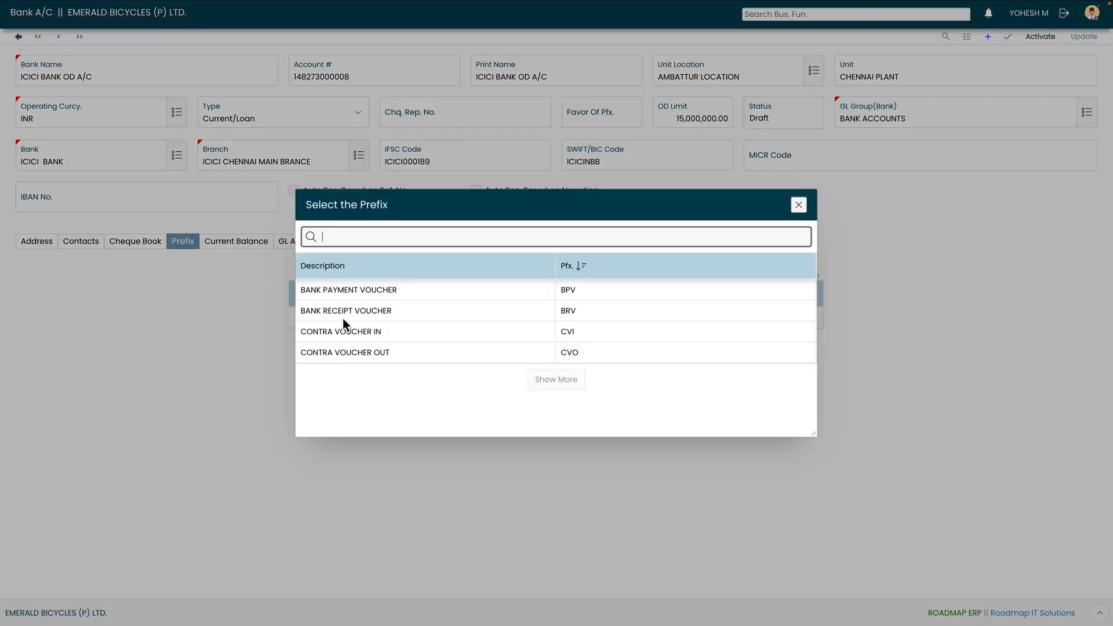
click(366, 290)
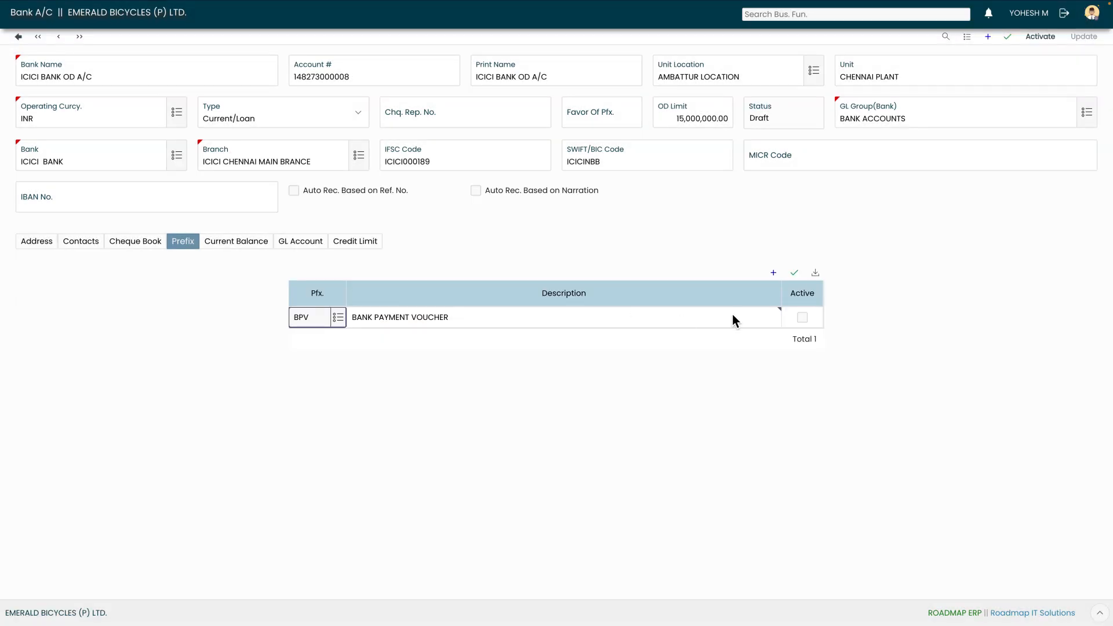
click(795, 272)
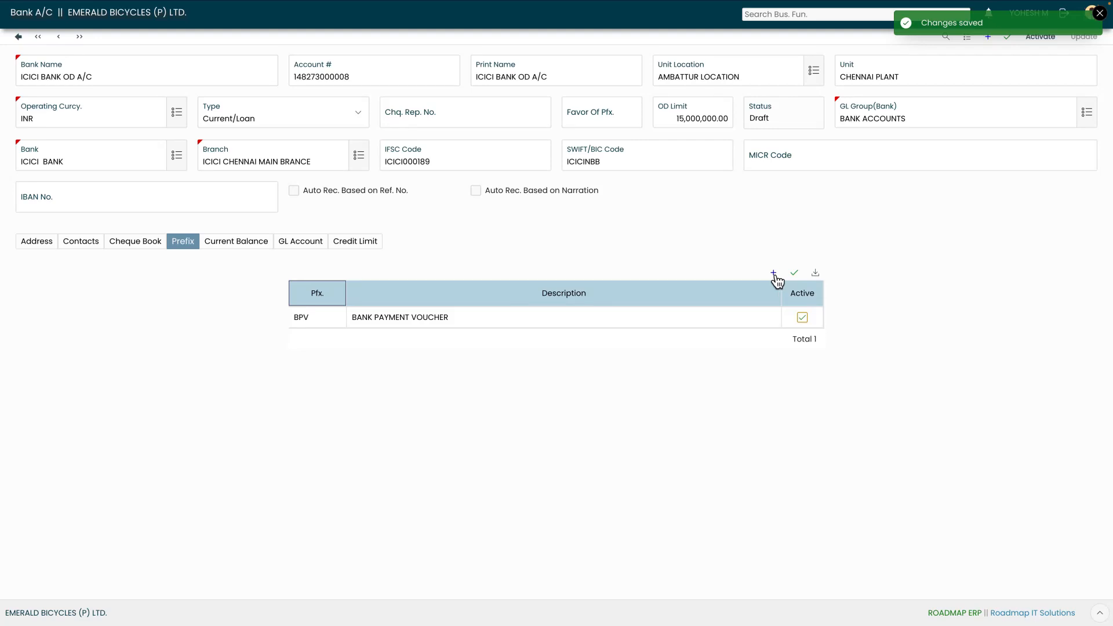
click(773, 273)
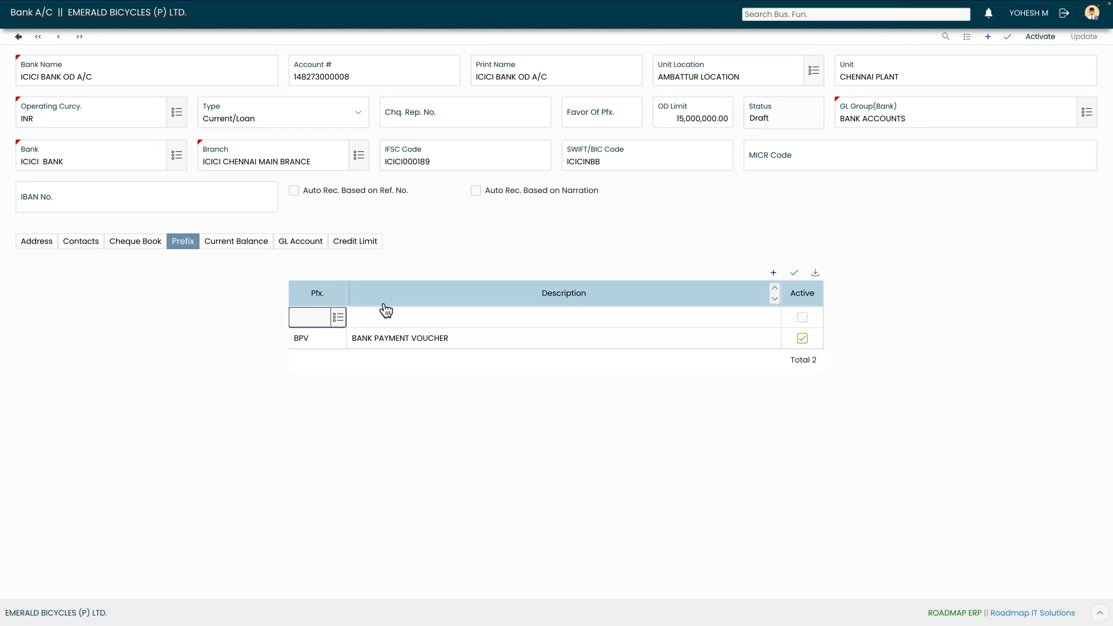
click(340, 319)
click(346, 313)
click(795, 274)
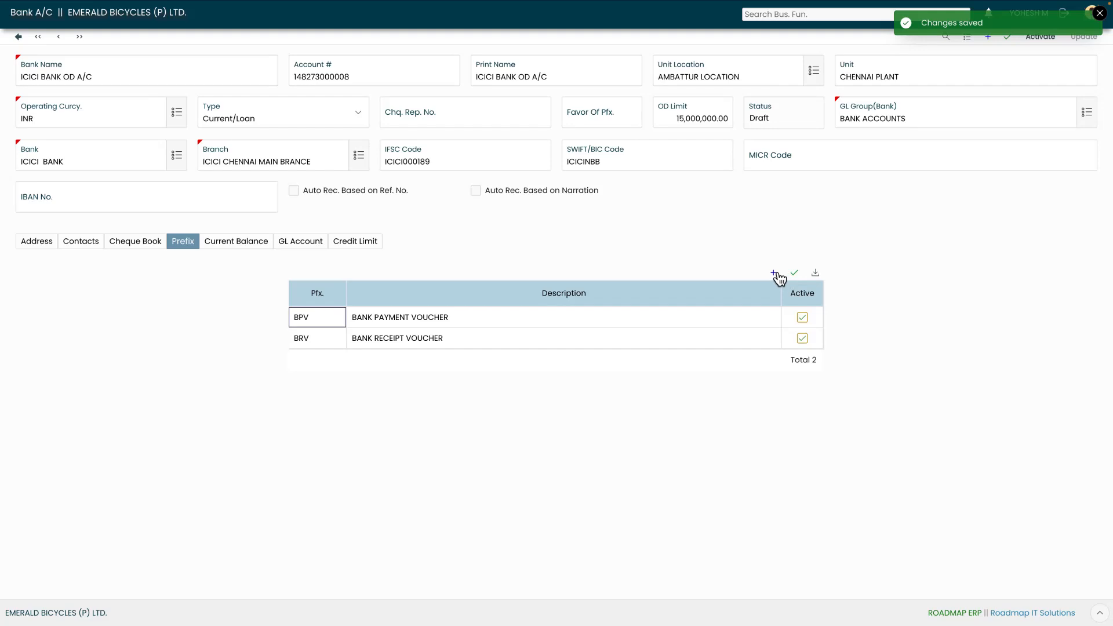
Add the CVI and CVO contra voucher prefixes
click(774, 273)
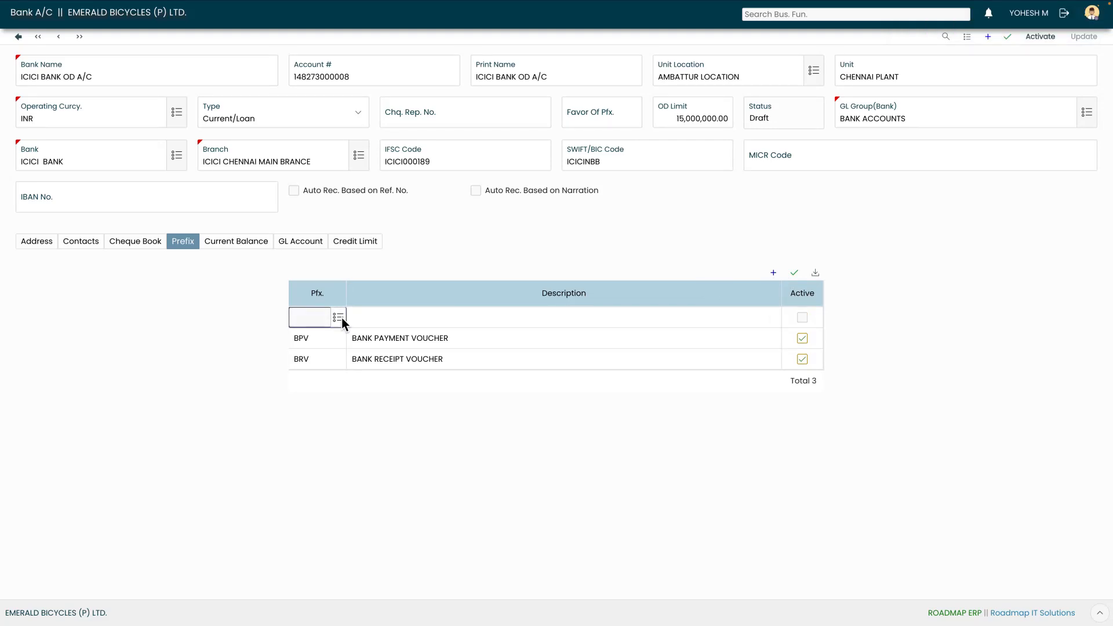
click(339, 317)
click(353, 331)
click(795, 275)
click(774, 273)
click(339, 317)
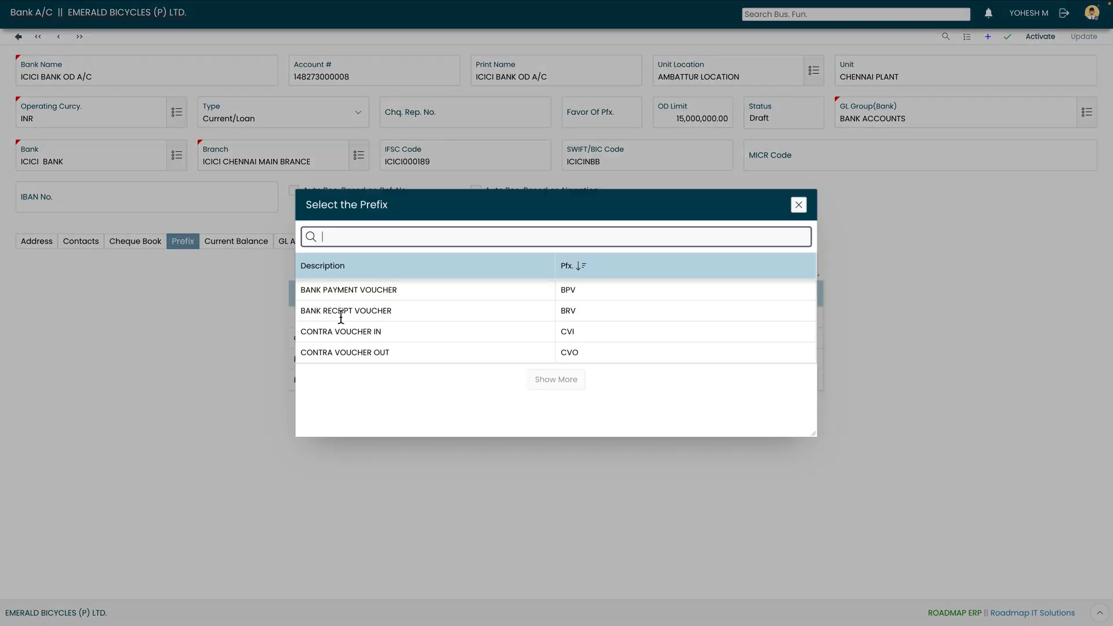
click(337, 351)
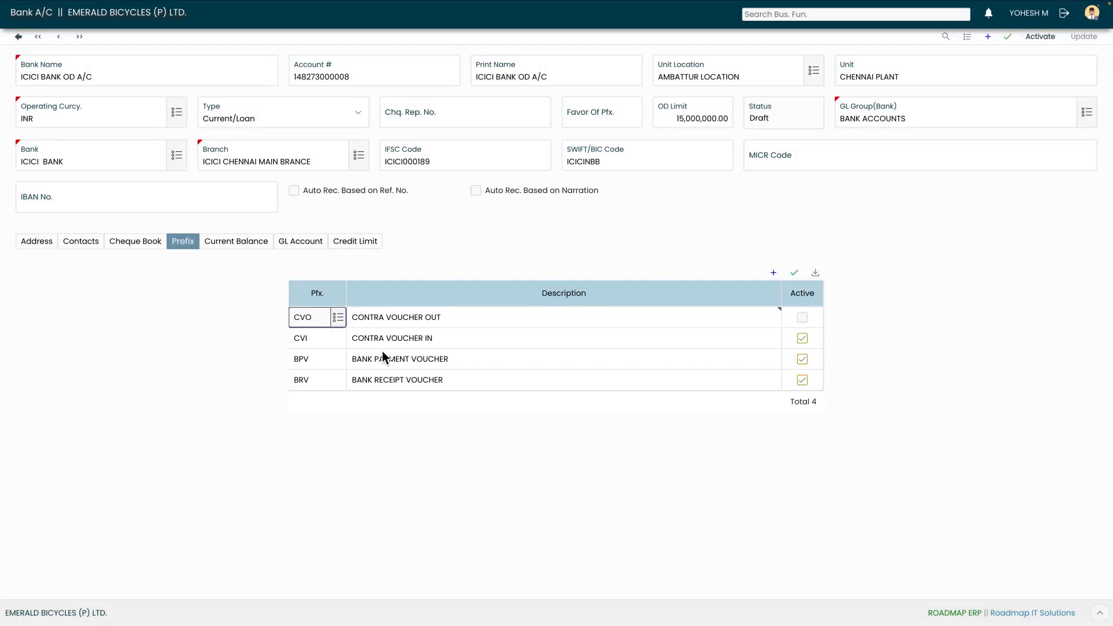
click(795, 273)
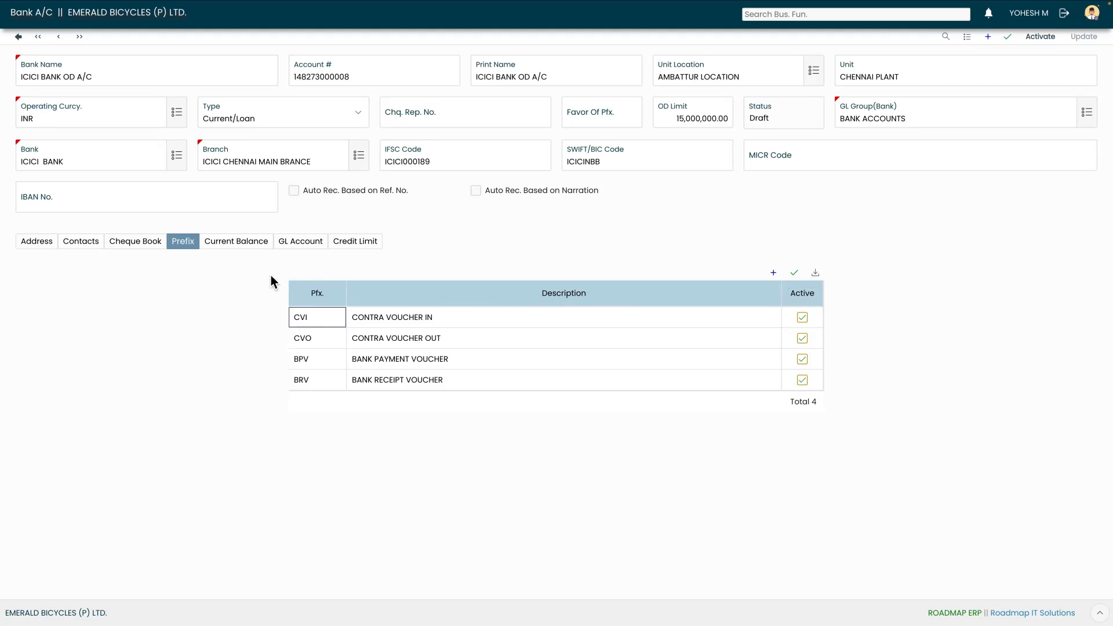
click(241, 248)
Add a zero-amount credit-limit row and start editing its Allowed Amount cell
click(347, 248)
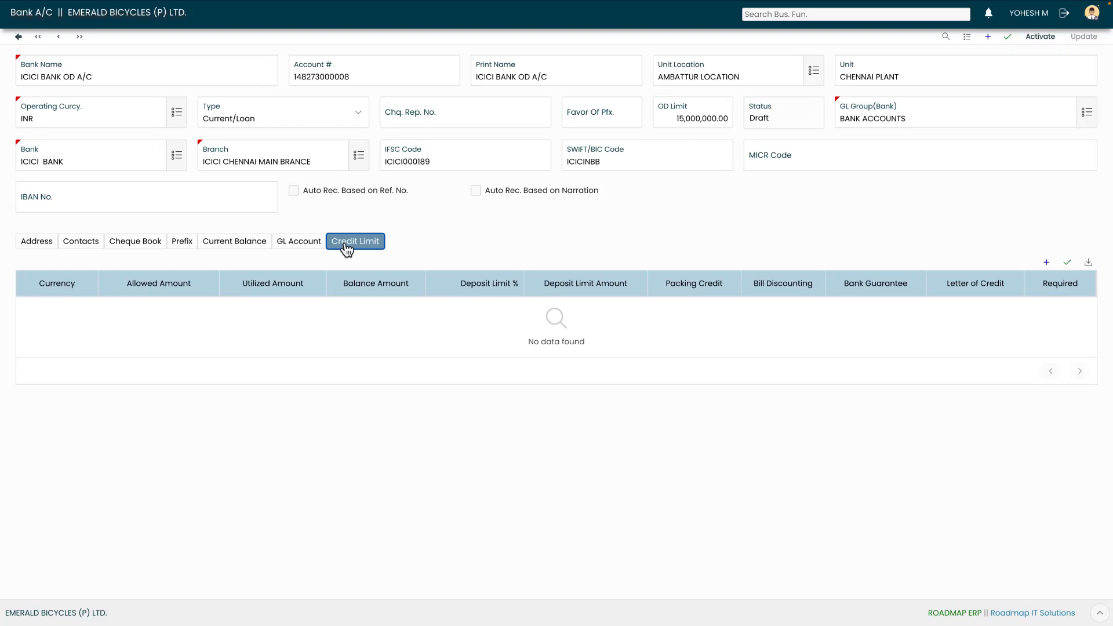
click(1046, 263)
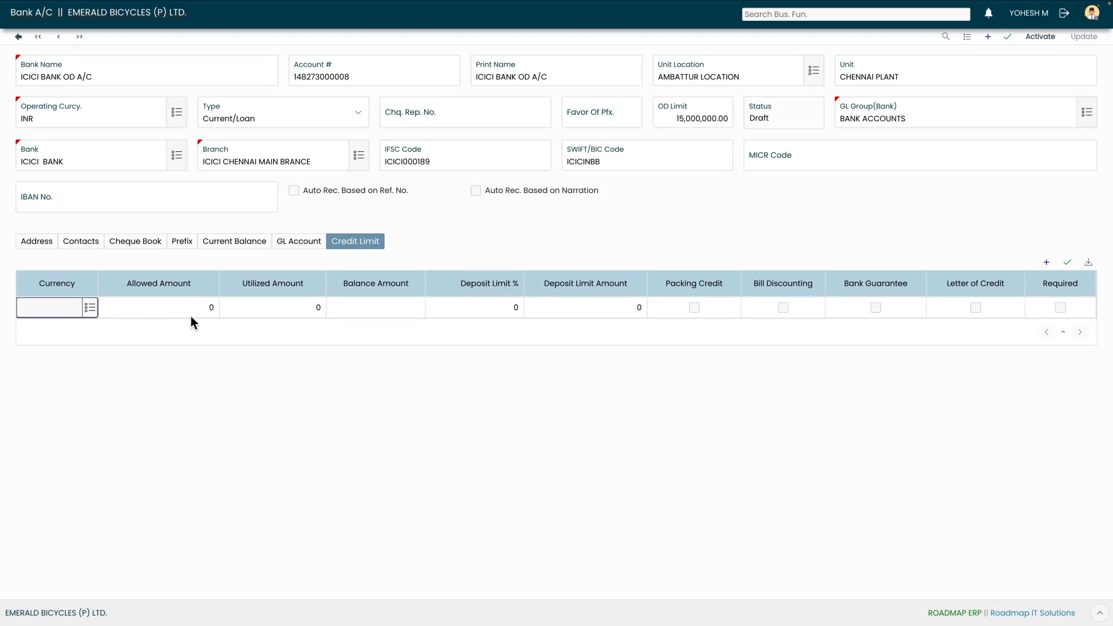
click(212, 316)
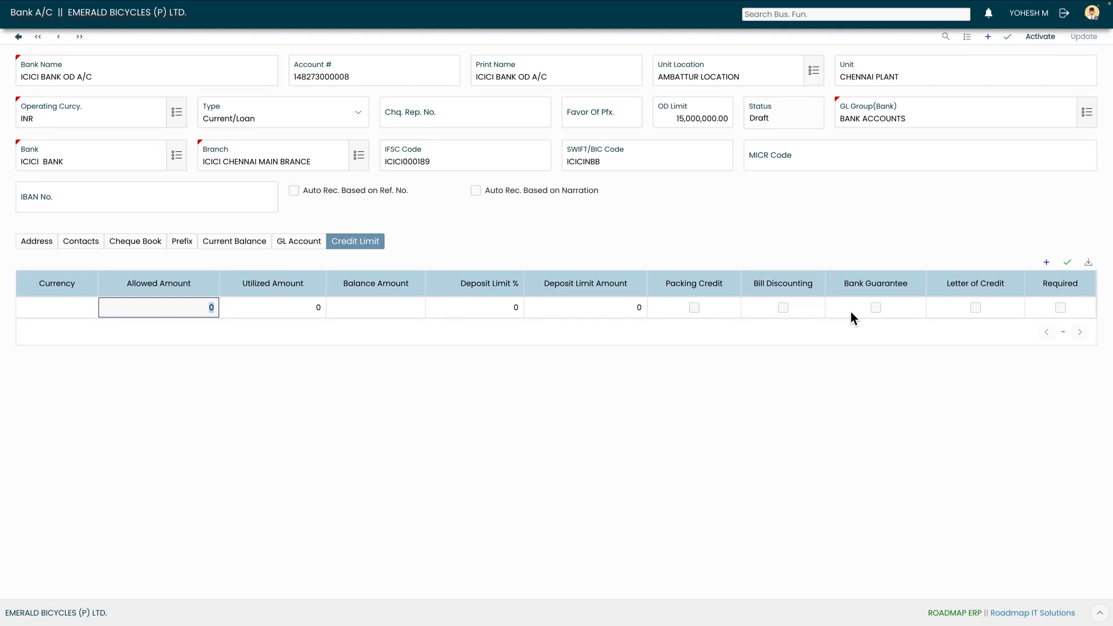
Return to the Address section and activate the ICICI BANK OD A/C record
click(36, 242)
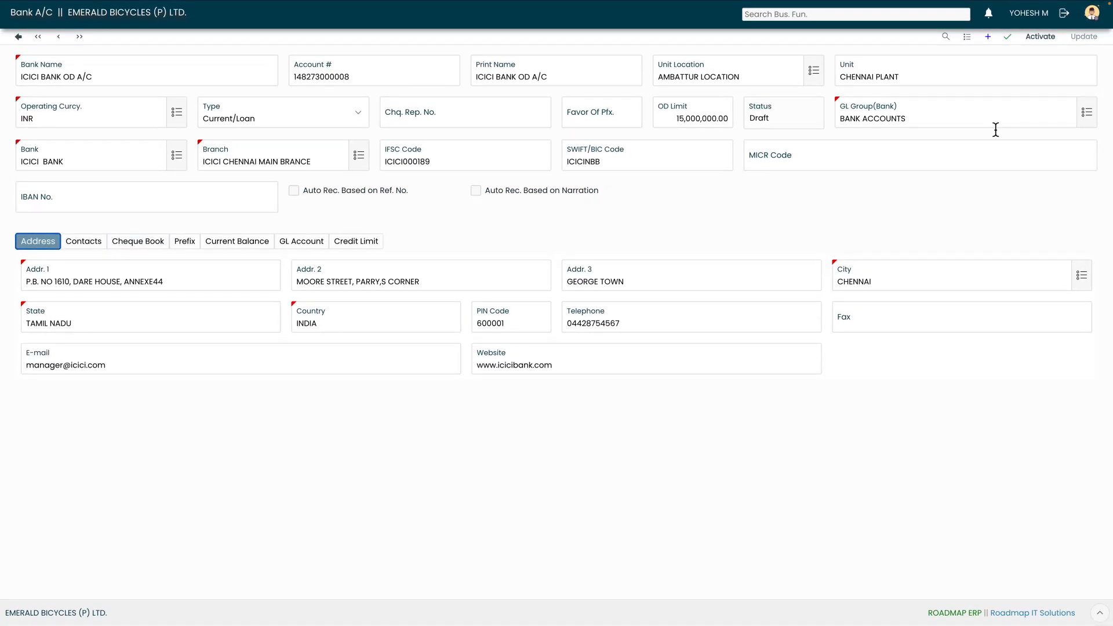
click(1038, 44)
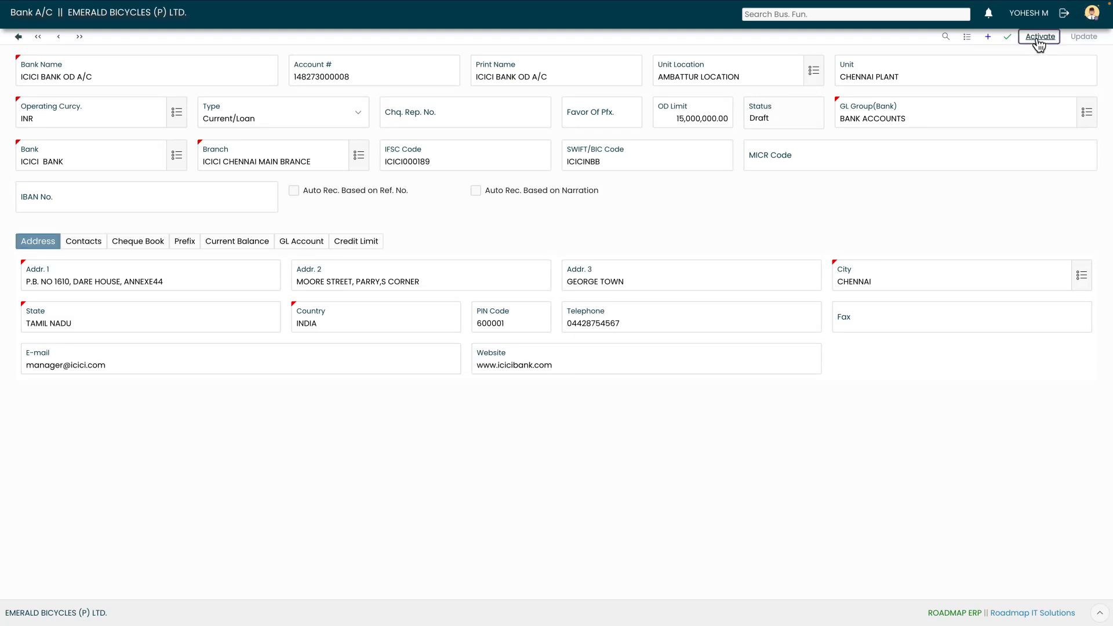